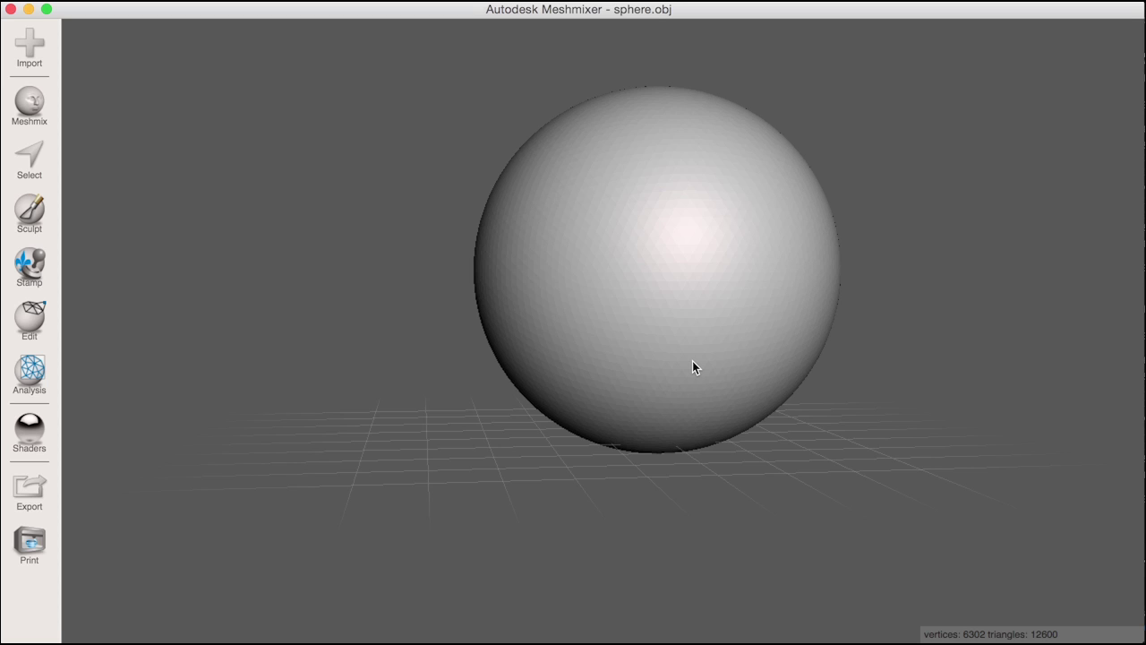
Orbit the view around the sphere to inspect it from a new angle.
{"action": "right_click_drag", "start_coordinate": [693, 368], "coordinate": [754, 398]}
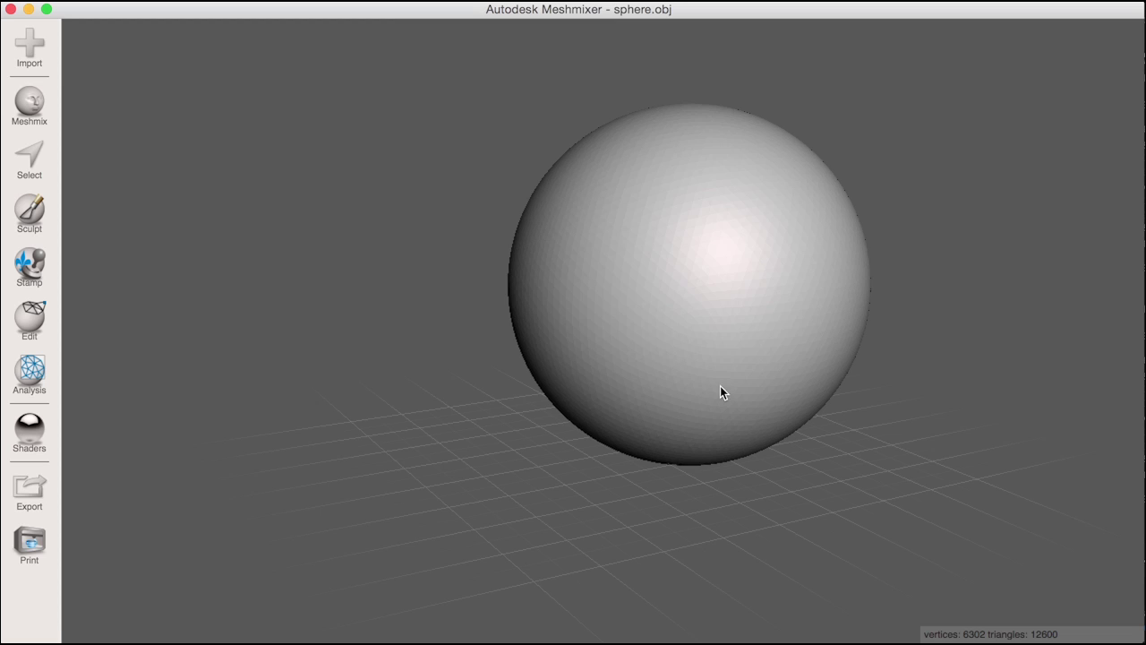
{"action": "right_click_drag", "start_coordinate": [740, 313], "coordinate": [740, 336]}
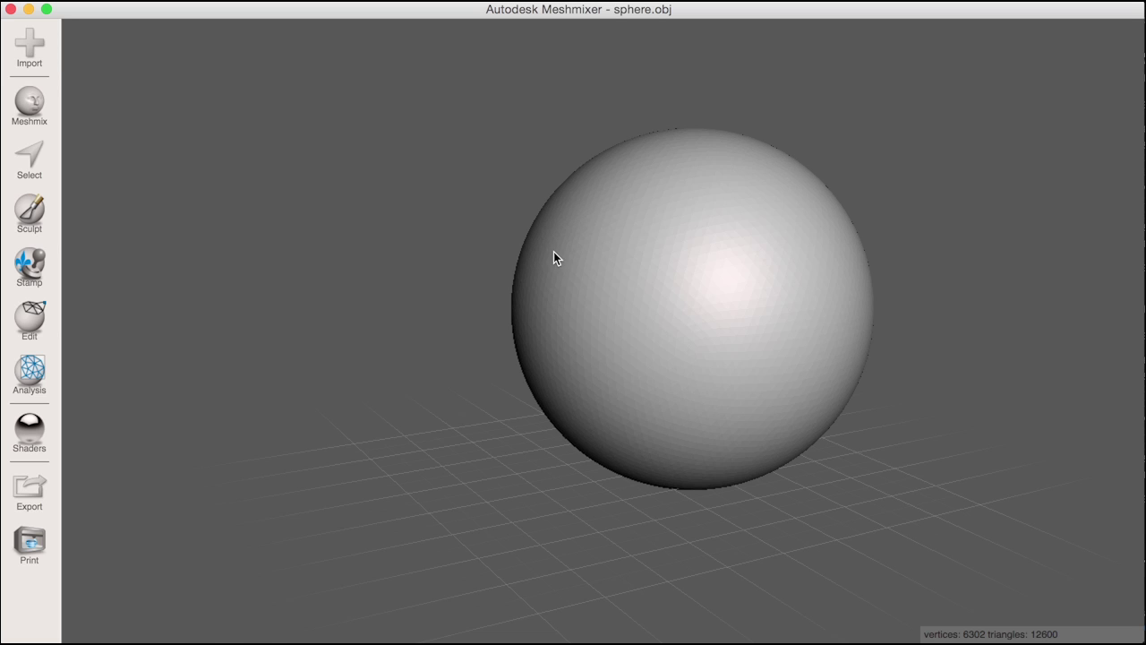
Place an icosahedron primitive from the Meshmix library left of the sphere and accept it.
{"action": "left_click", "coordinate": [36, 112]}
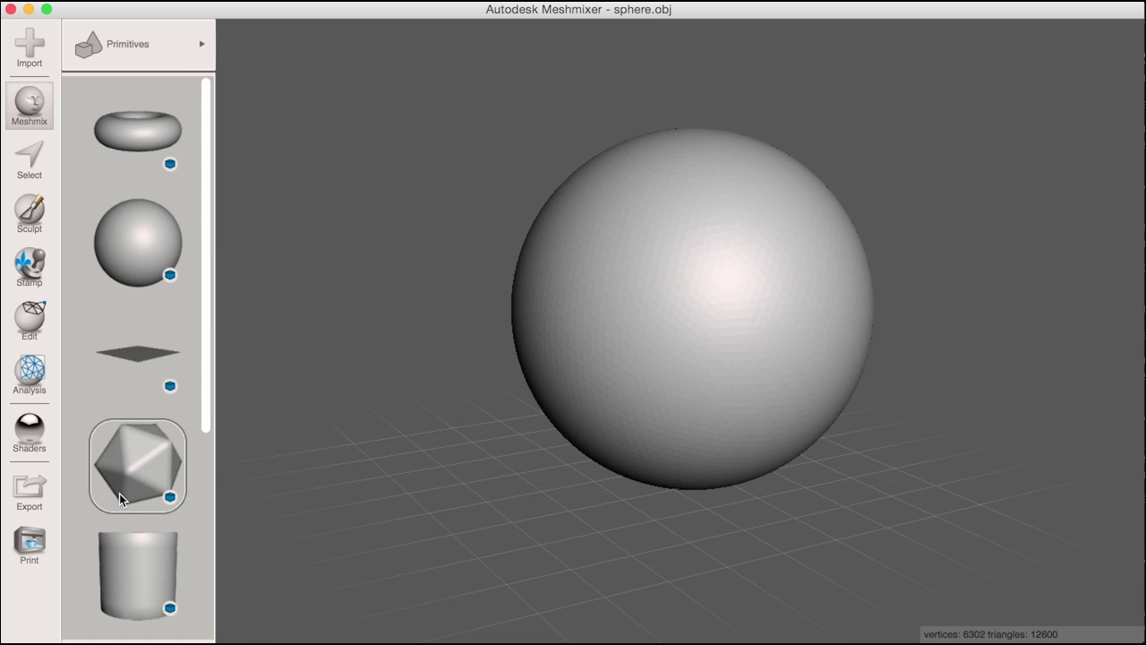
{"action": "left_click_drag", "start_coordinate": [119, 493], "coordinate": [310, 440]}
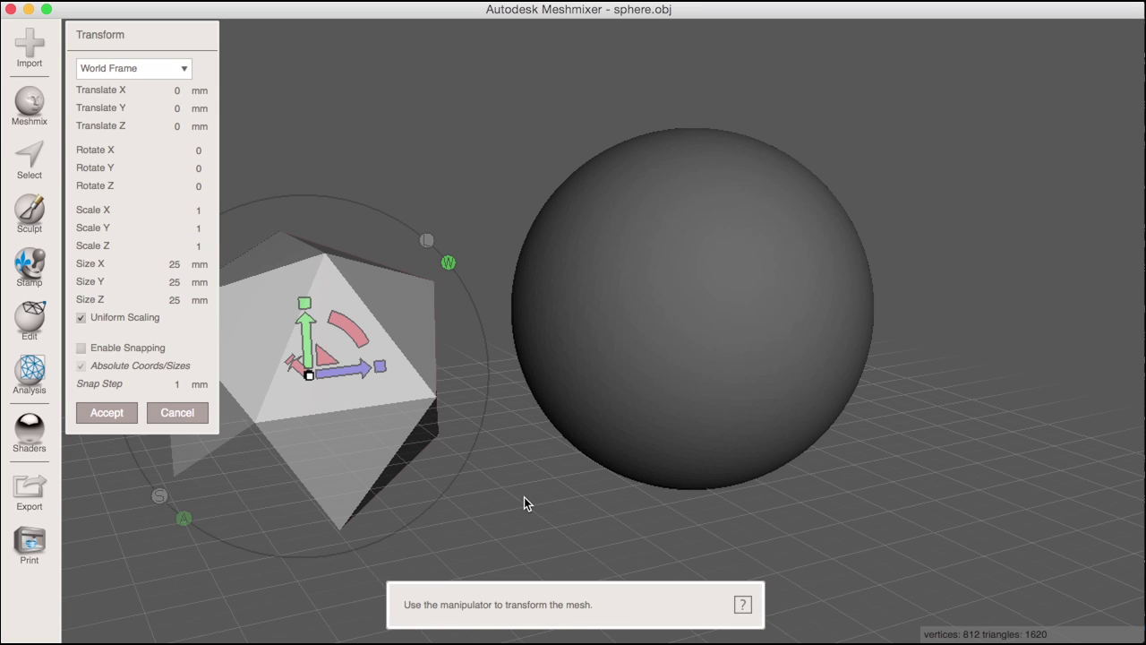
{"action": "right_click_drag", "start_coordinate": [524, 503], "coordinate": [642, 510]}
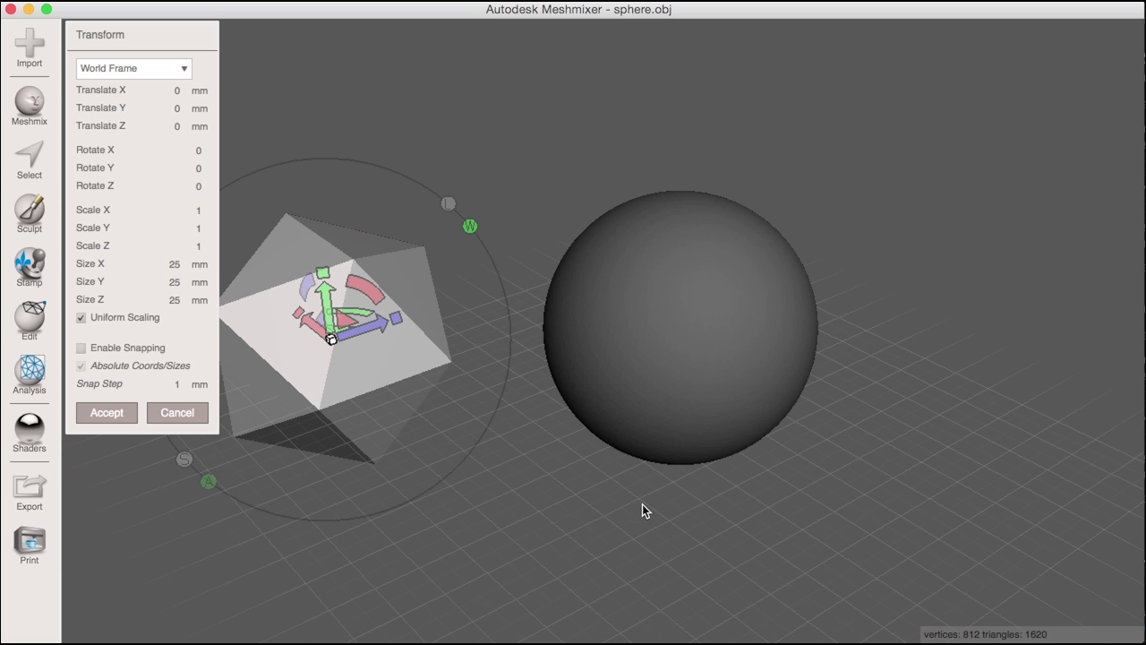
{"action": "key", "text": "Return"}
Switch selection between the two shapes while orbiting, ending with the sphere selected.
{"action": "left_click", "coordinate": [649, 381]}
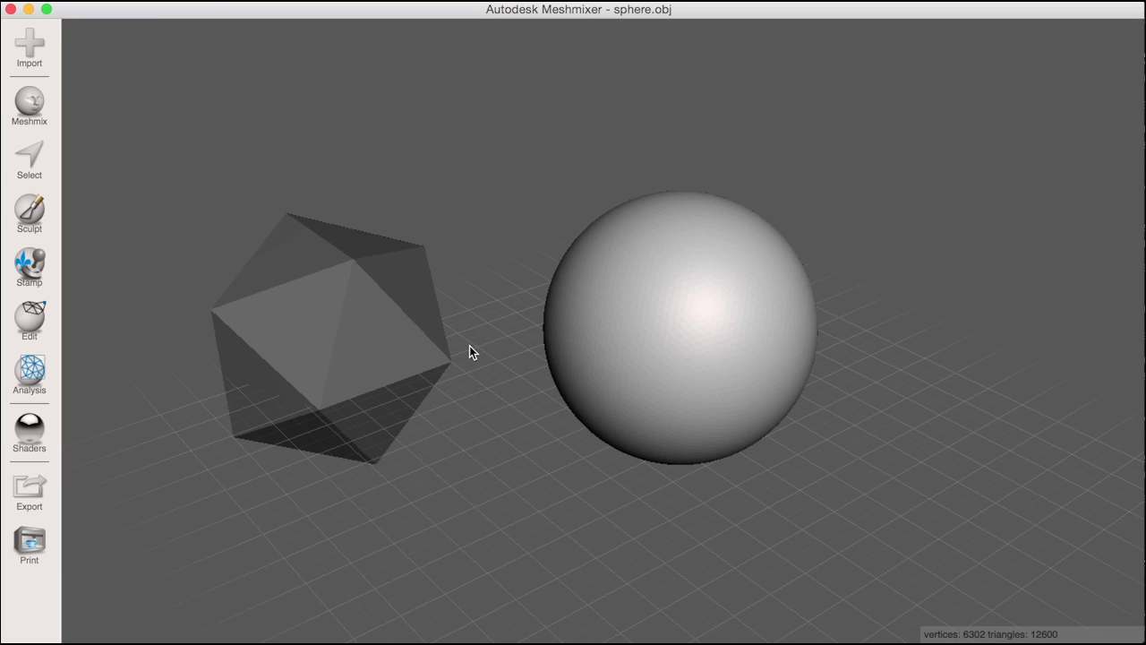
{"action": "left_click", "coordinate": [341, 356]}
{"action": "right_click_drag", "start_coordinate": [497, 507], "coordinate": [565, 436]}
{"action": "left_click", "coordinate": [642, 392]}
{"action": "left_click", "coordinate": [323, 436]}
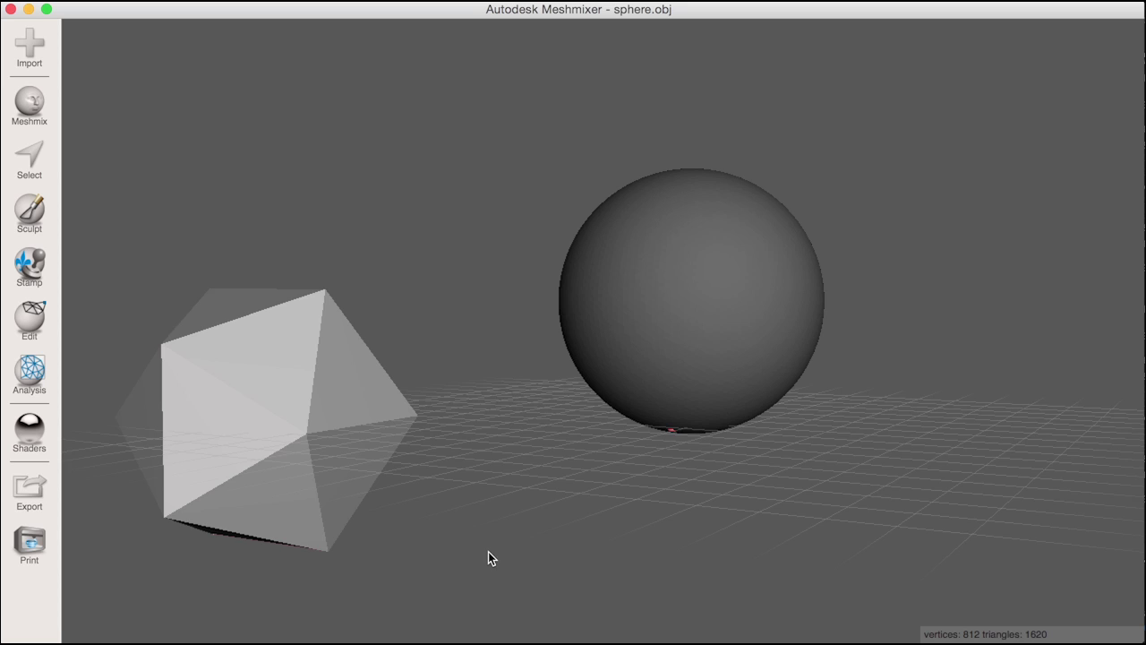
{"action": "right_click_drag", "start_coordinate": [489, 557], "coordinate": [649, 466]}
{"action": "left_click", "coordinate": [713, 354]}
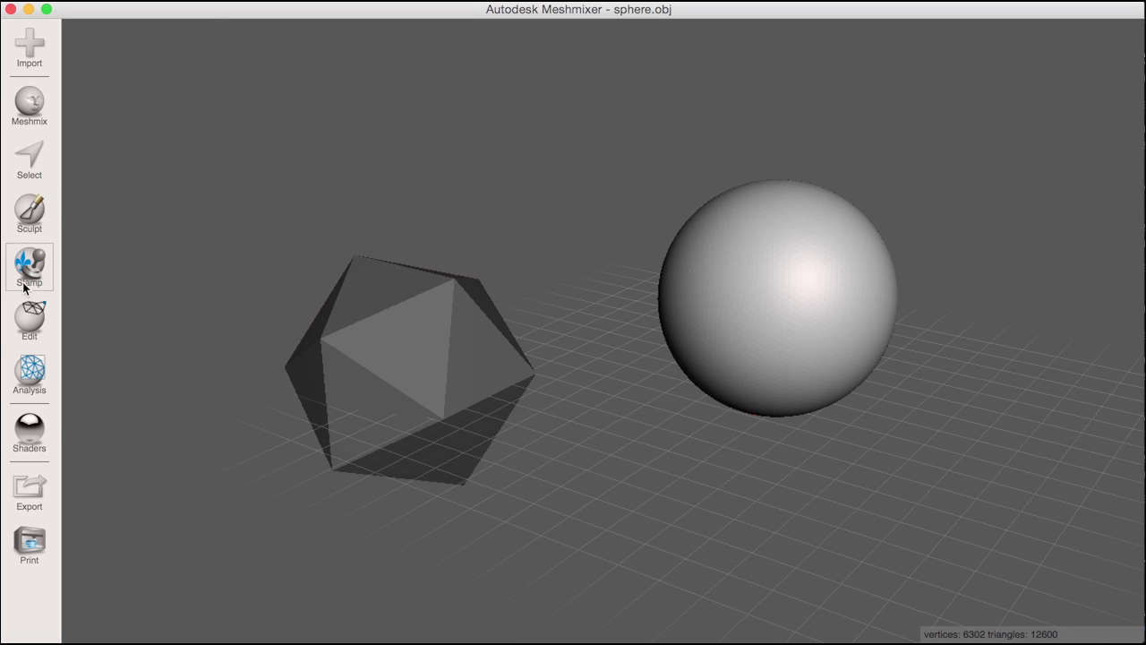
Transform the sphere with snapping on, setting its X, Y and Z translation to 0.
{"action": "left_click", "coordinate": [30, 318]}
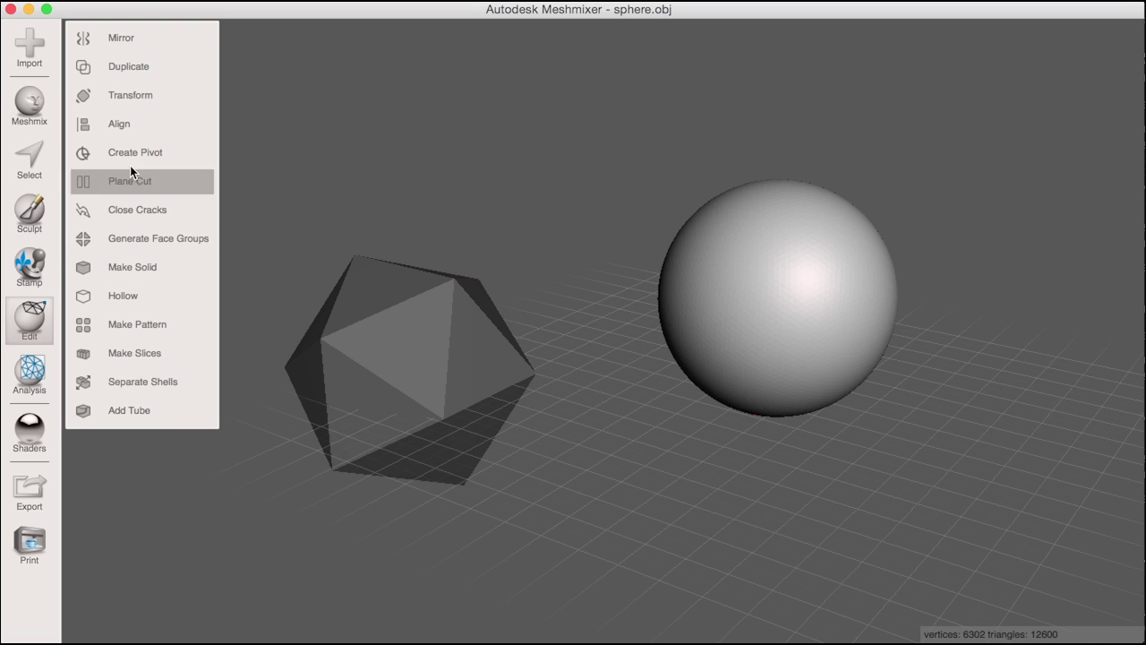
{"action": "left_click", "coordinate": [139, 96]}
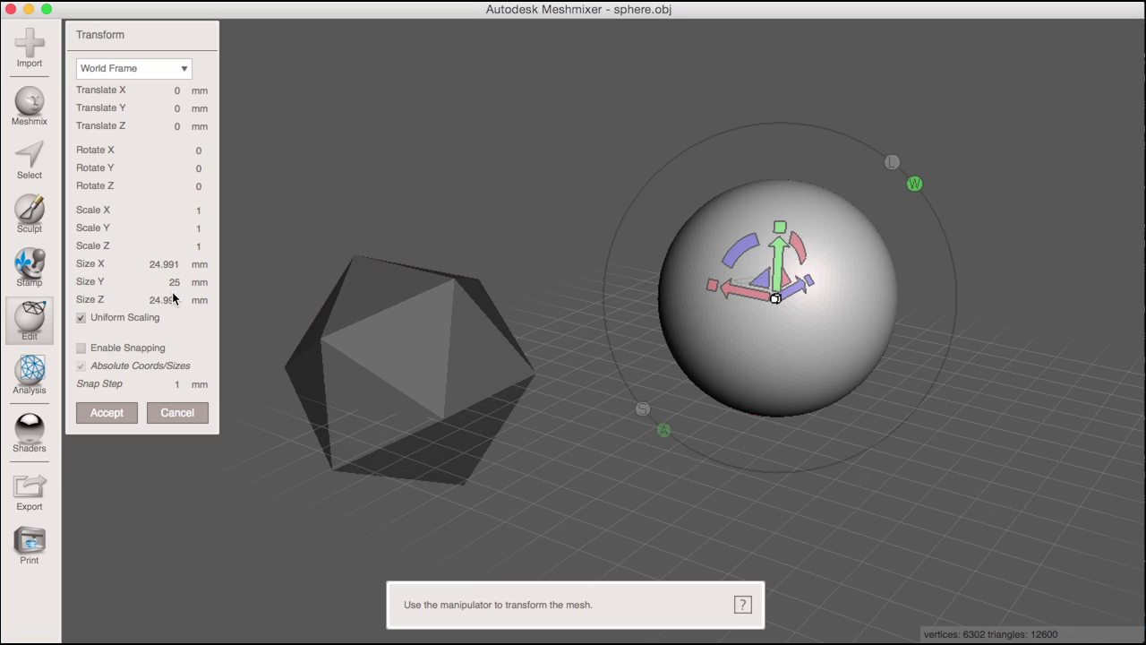
{"action": "left_click", "coordinate": [81, 348]}
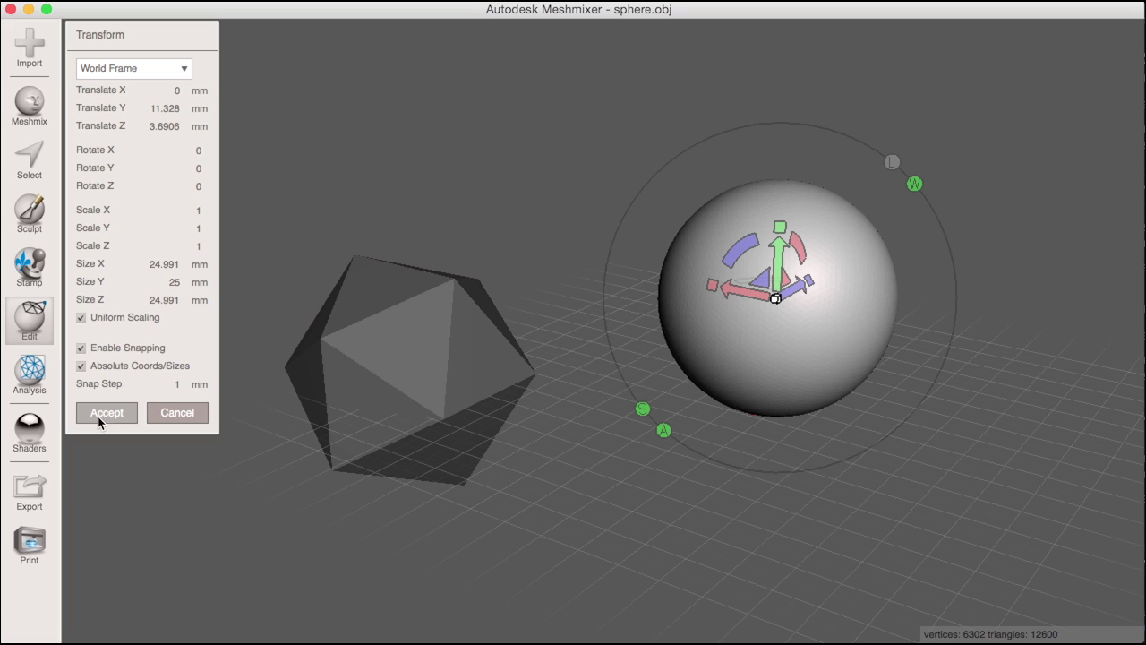
{"action": "left_click", "coordinate": [80, 365]}
{"action": "left_click", "coordinate": [148, 108]}
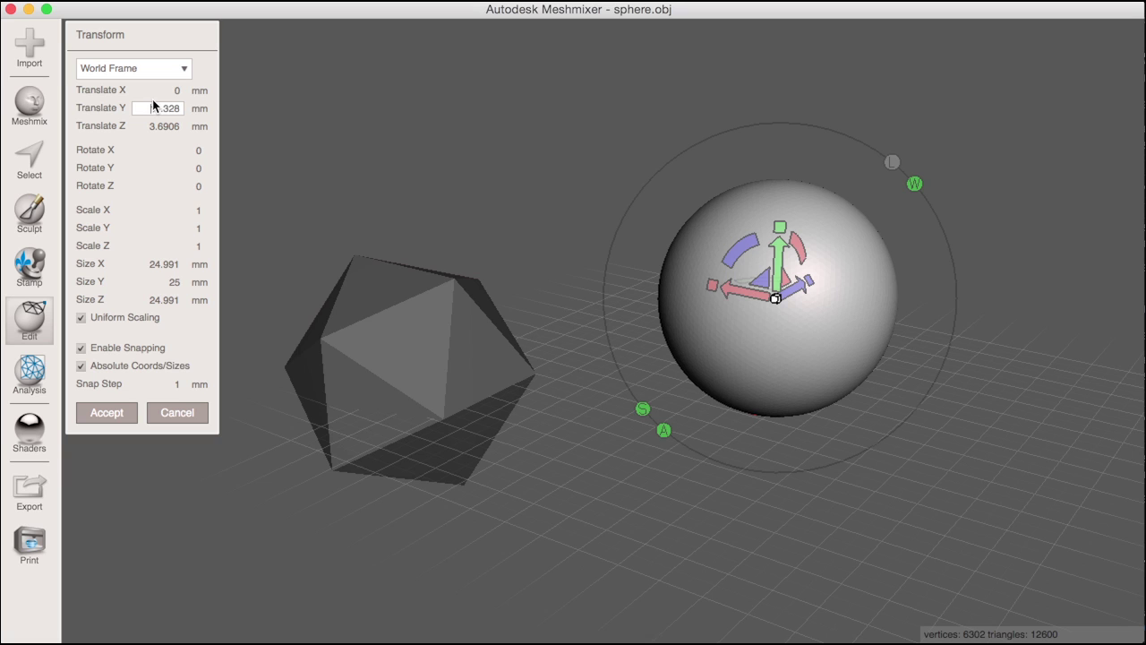
{"action": "double_click", "coordinate": [173, 90]}
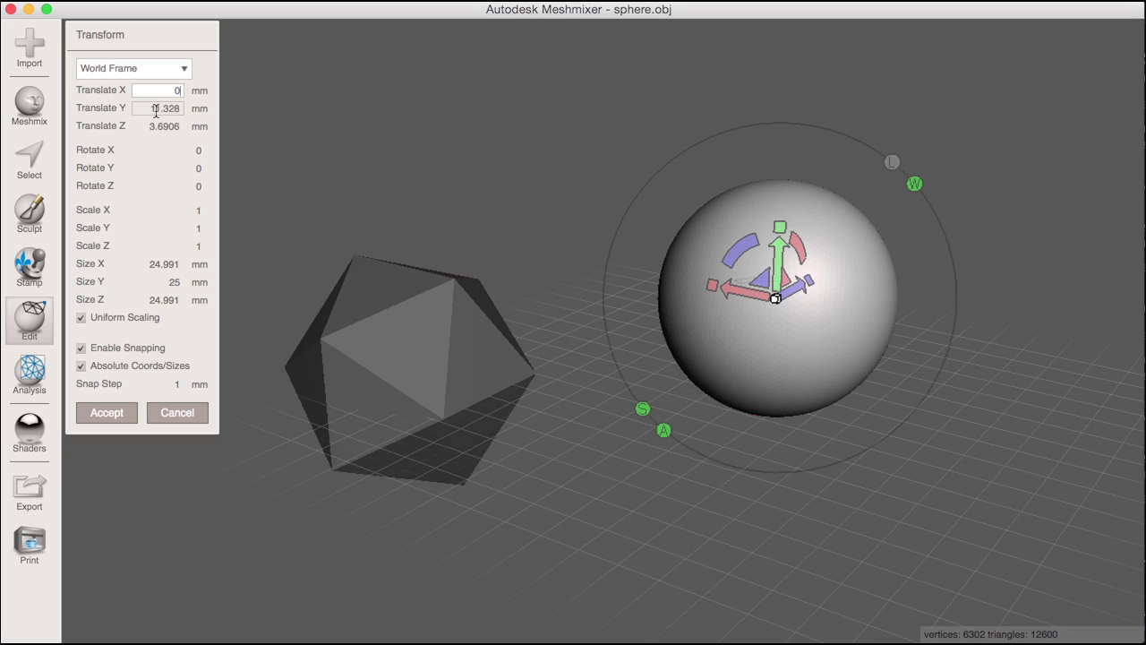
{"action": "double_click", "coordinate": [153, 109]}
{"action": "type", "text": "0"}
{"action": "left_click", "coordinate": [150, 126]}
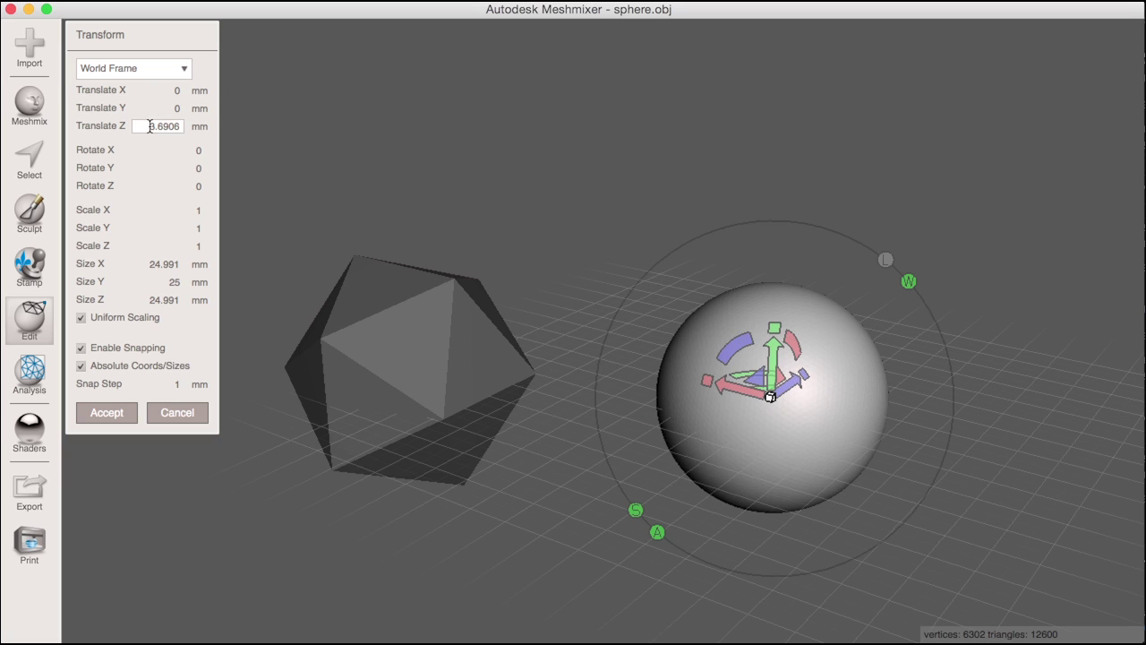
{"action": "left_click_drag", "start_coordinate": [151, 126], "coordinate": [231, 127]}
{"action": "type", "text": "0"}
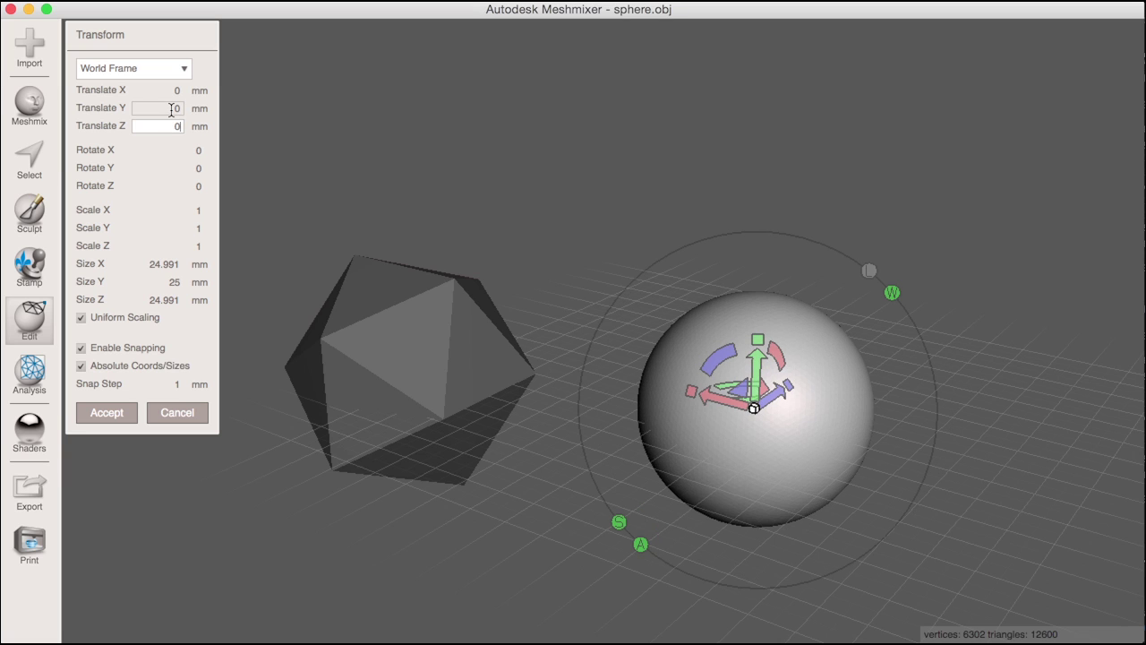
Accept the sphere's origin position, then set the icosahedron's translate X and Z to 0.
{"action": "left_click", "coordinate": [108, 413]}
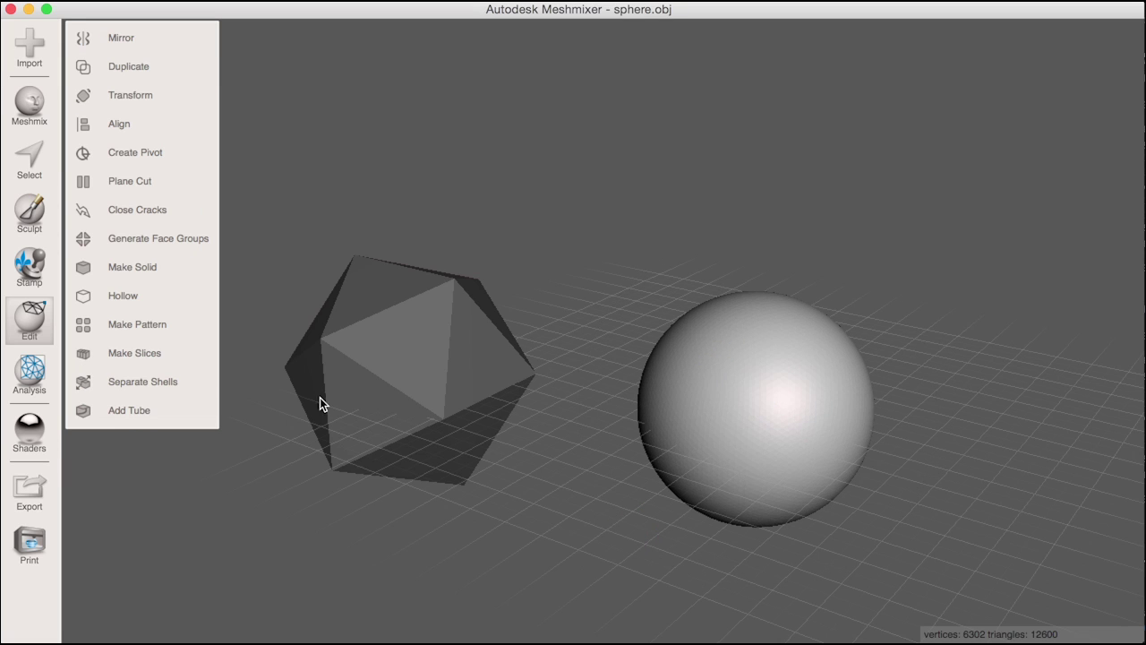
{"action": "left_click", "coordinate": [359, 391]}
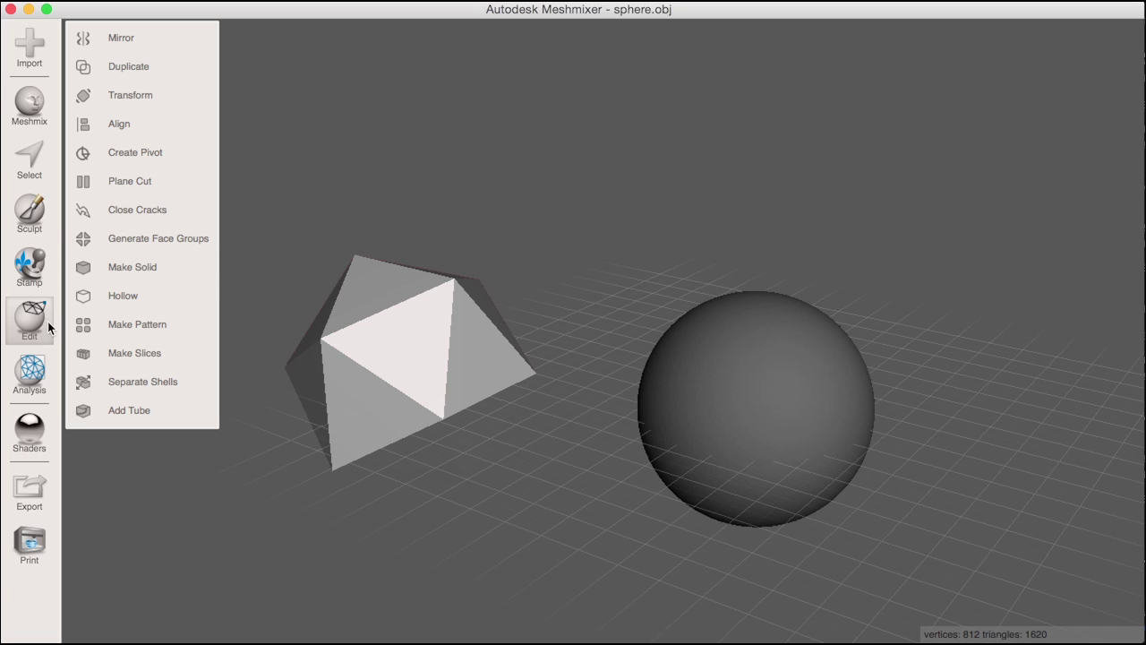
{"action": "left_click", "coordinate": [134, 102]}
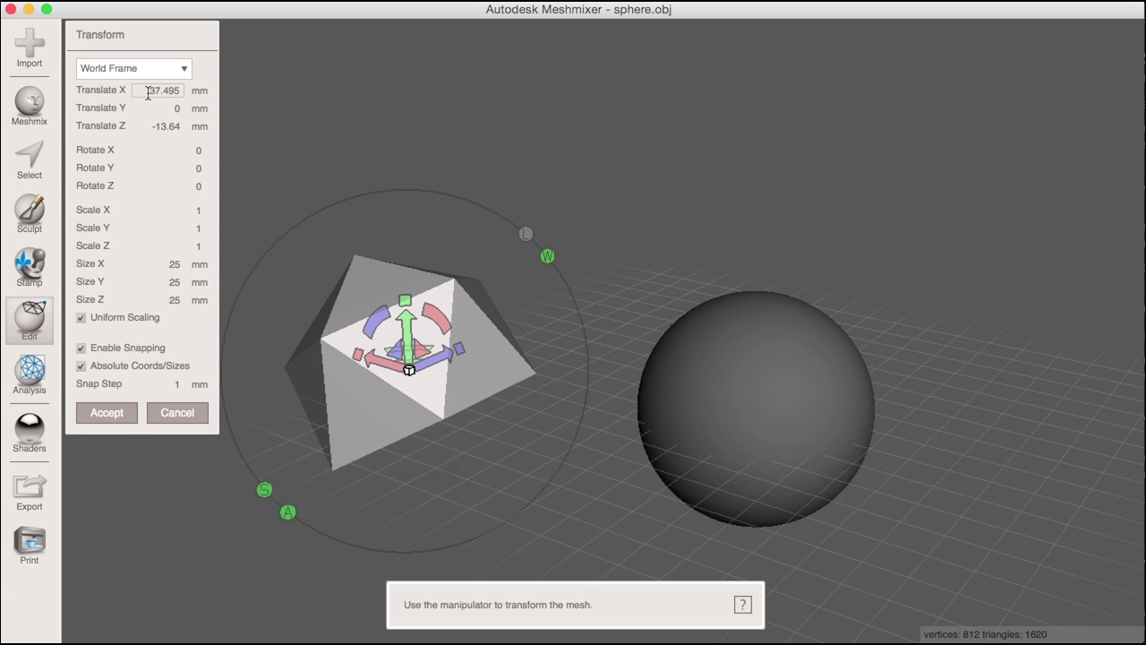
{"action": "double_click", "coordinate": [150, 90]}
{"action": "type", "text": "0"}
{"action": "left_click", "coordinate": [157, 127]}
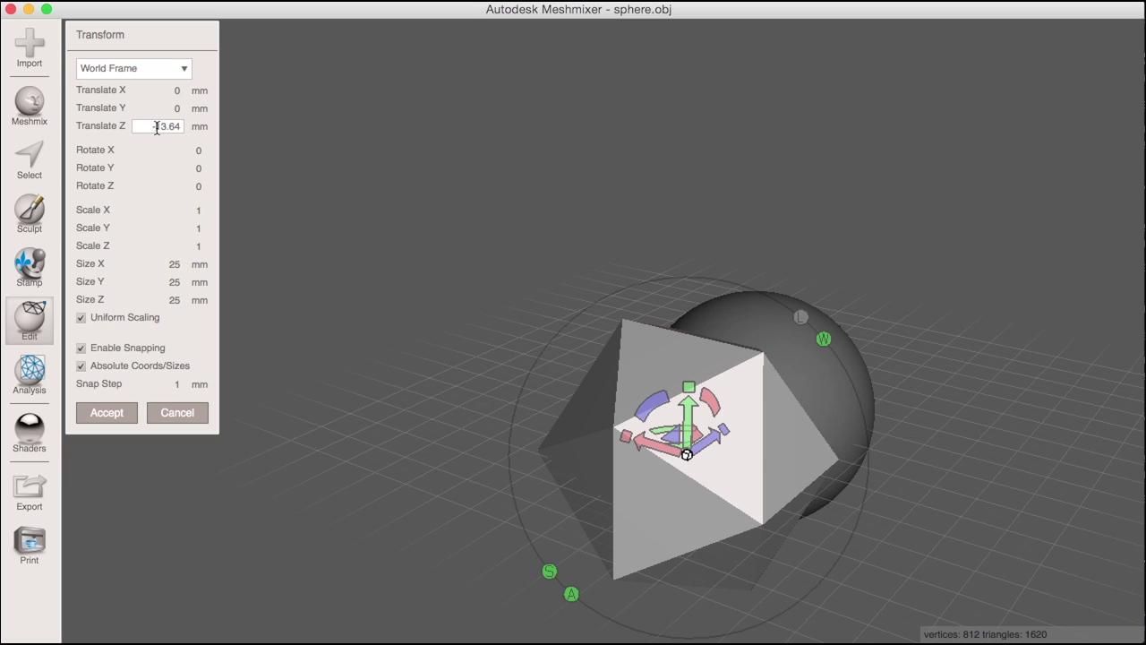
{"action": "left_click_drag", "start_coordinate": [146, 126], "coordinate": [215, 128]}
{"action": "type", "text": "0"}
{"action": "key", "text": "Return"}
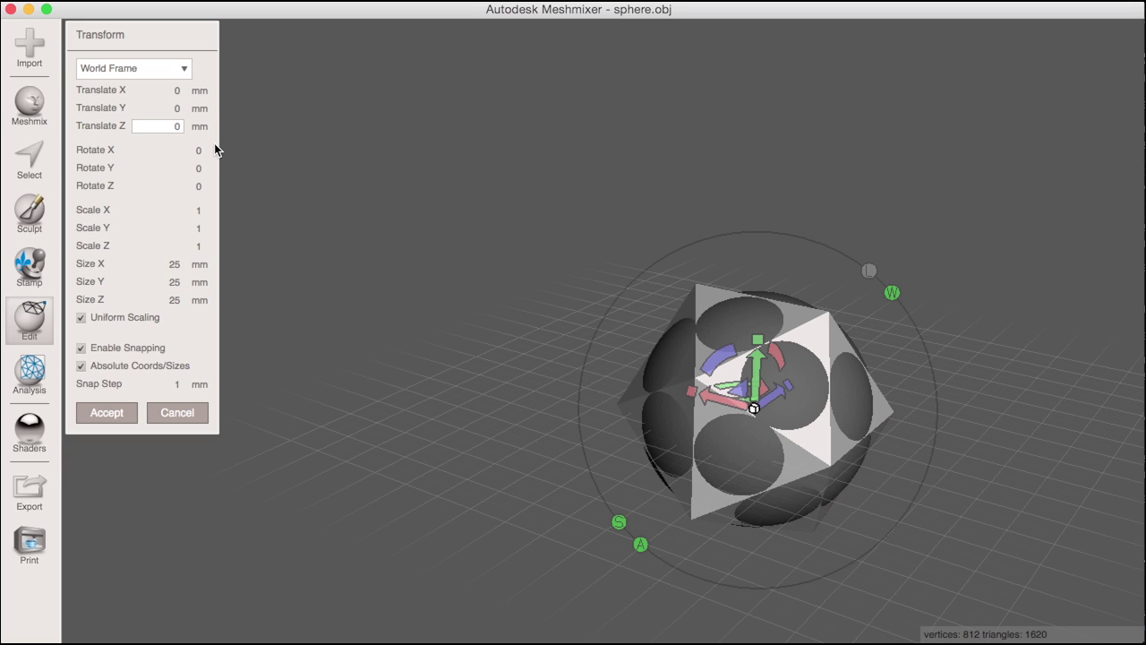
{"action": "middle_click_drag", "start_coordinate": [673, 383], "coordinate": [526, 271]}
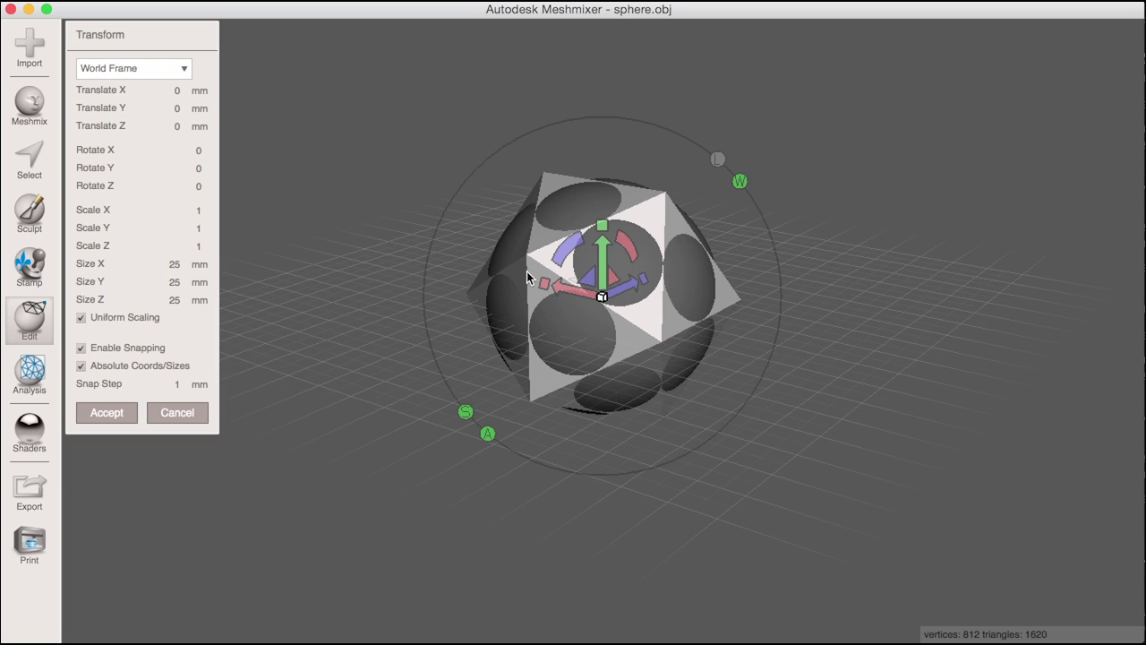
{"action": "scroll", "coordinate": [555, 376], "scroll_direction": "up", "scroll_amount": 3}
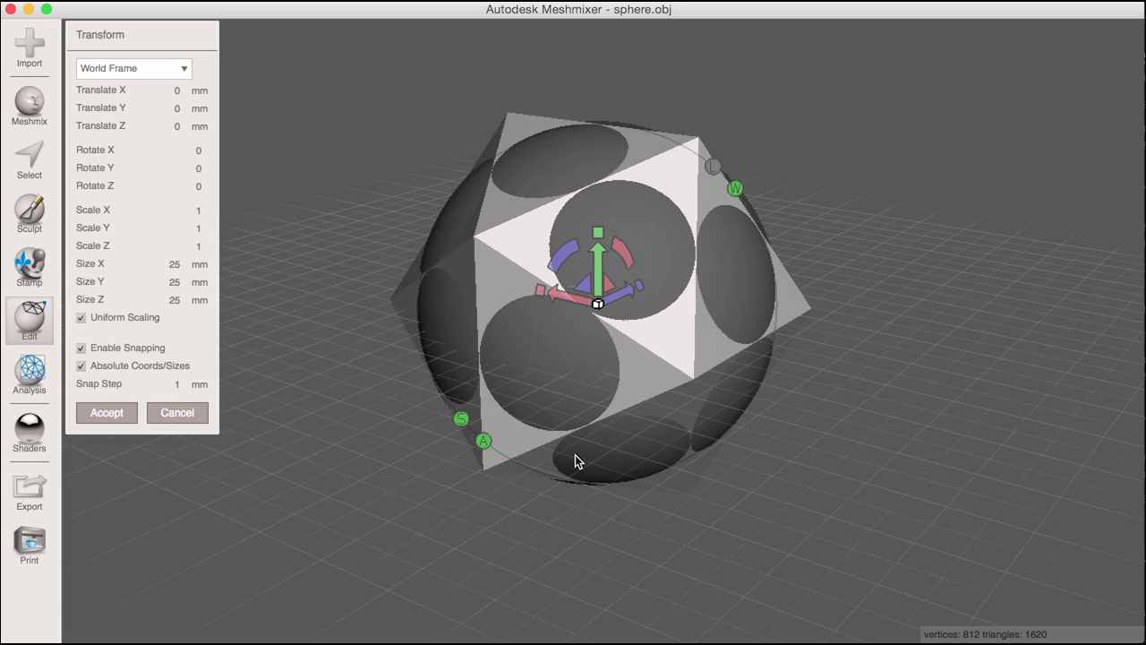
{"action": "scroll", "coordinate": [591, 492], "scroll_direction": "up", "scroll_amount": 2}
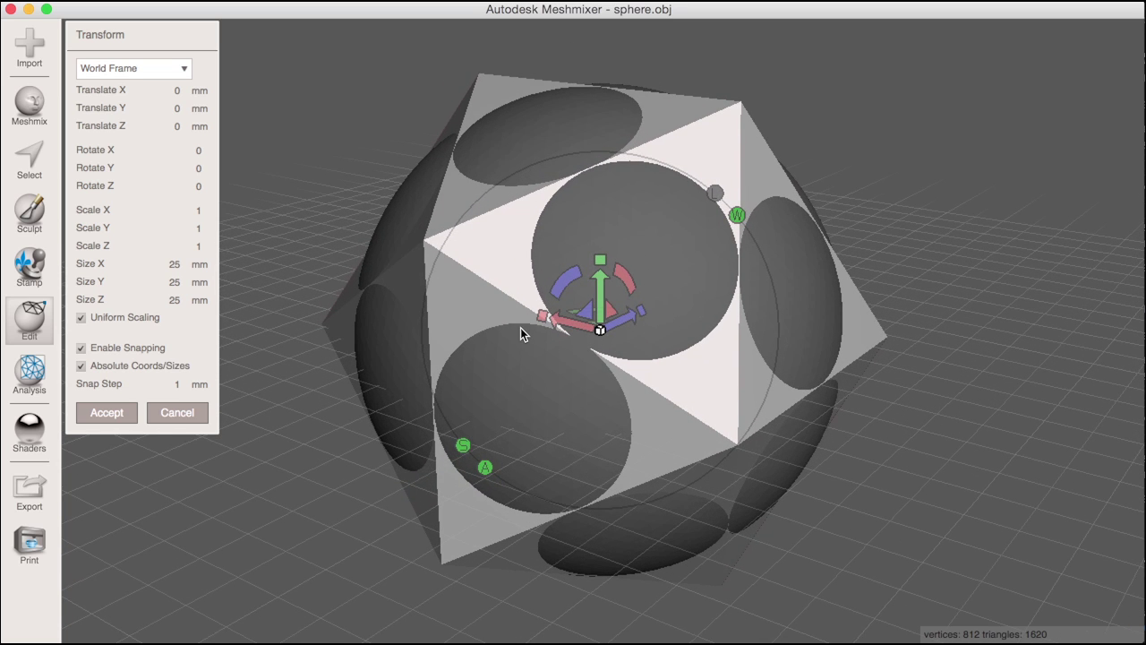
Accept the icosahedron's position, then scale the sphere uniformly to about 0.97 with snapping off.
{"action": "left_click", "coordinate": [105, 414]}
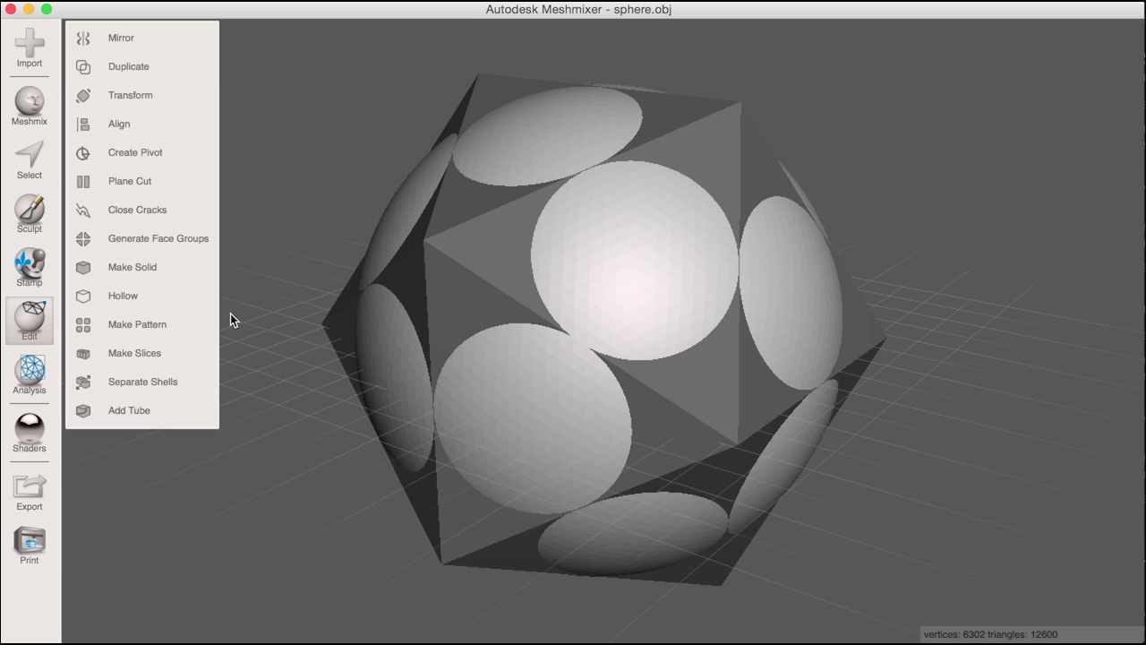
{"action": "left_click", "coordinate": [143, 96]}
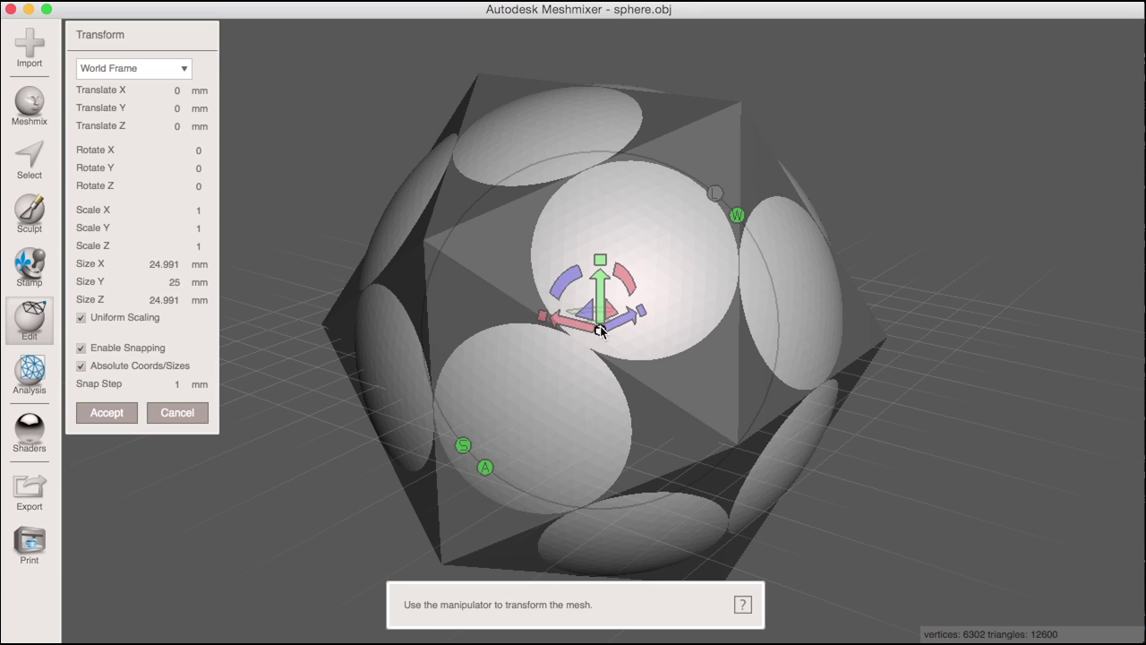
{"action": "mouse_move", "coordinate": [600, 330]}
{"action": "left_mouse_down"}
{"action": "mouse_move", "coordinate": [572, 334]}
{"action": "mouse_move", "coordinate": [592, 333]}
{"action": "left_mouse_up"}
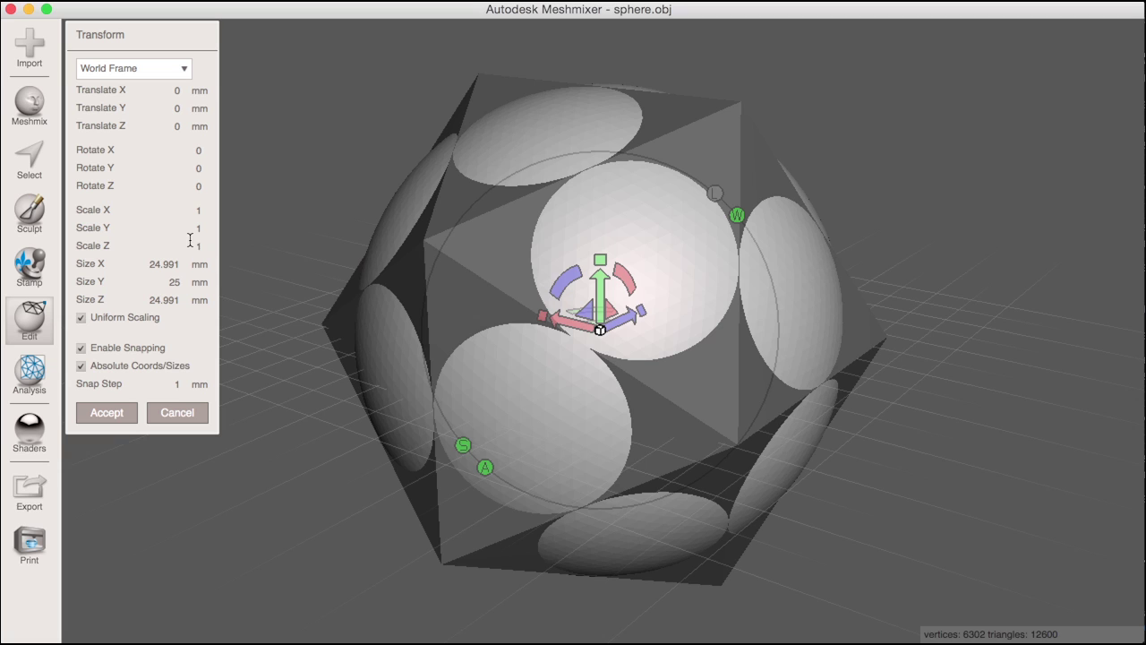
{"action": "left_click", "coordinate": [174, 282]}
{"action": "left_click", "coordinate": [81, 349]}
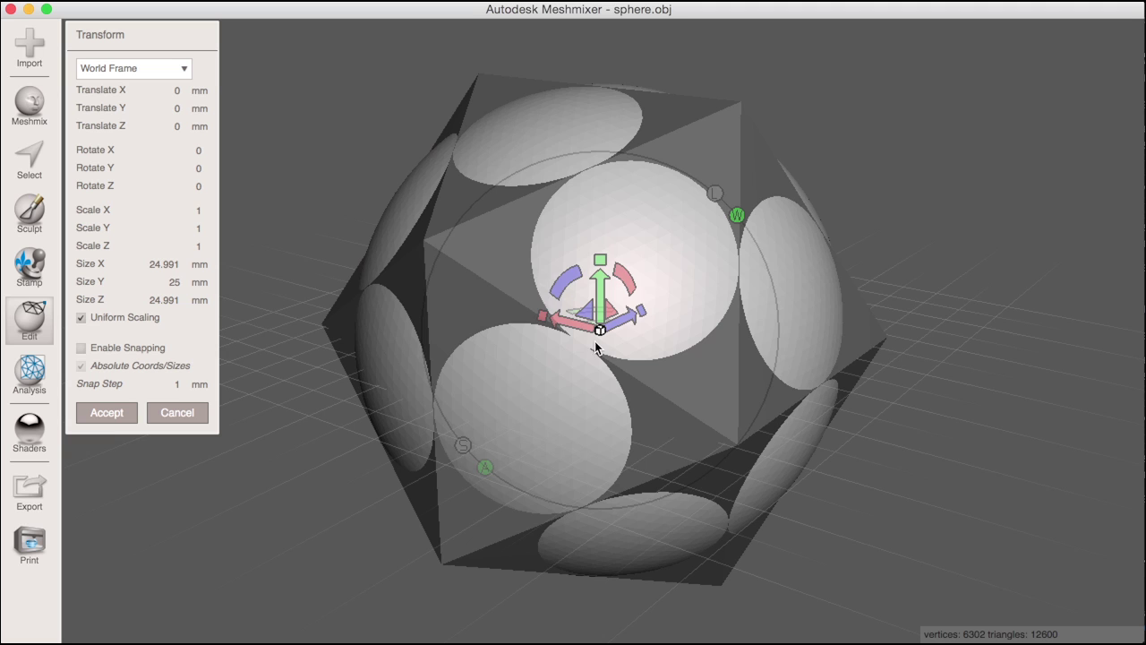
{"action": "mouse_move", "coordinate": [599, 332]}
{"action": "left_mouse_down"}
{"action": "mouse_move", "coordinate": [586, 337]}
{"action": "mouse_move", "coordinate": [593, 328]}
{"action": "left_mouse_up"}
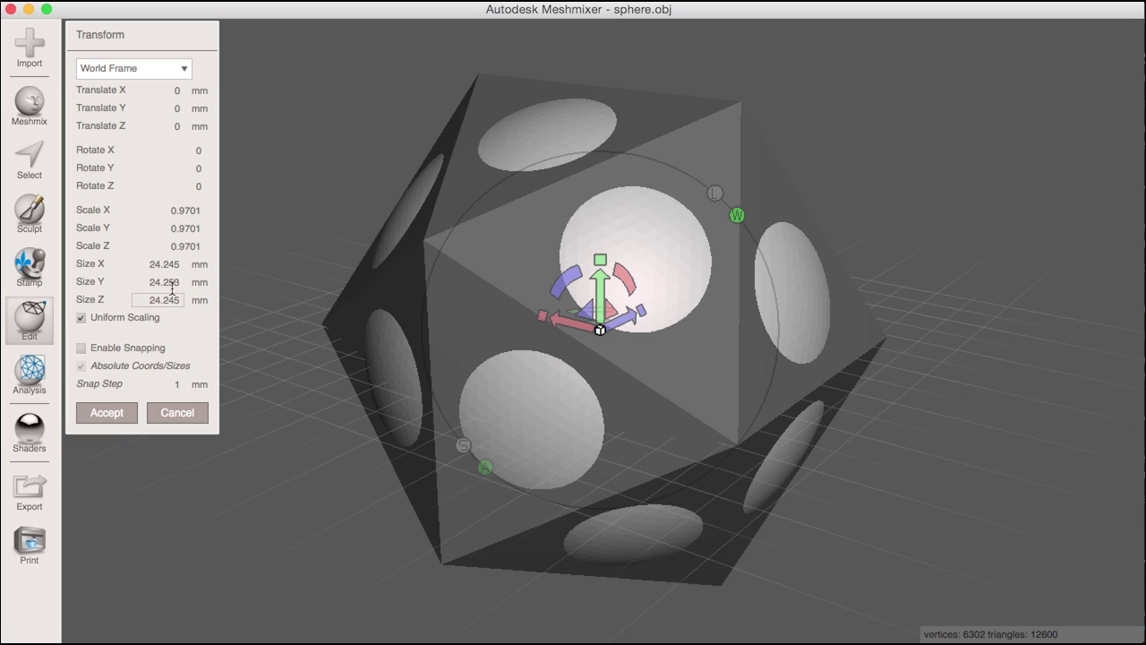
{"action": "left_click", "coordinate": [107, 417]}
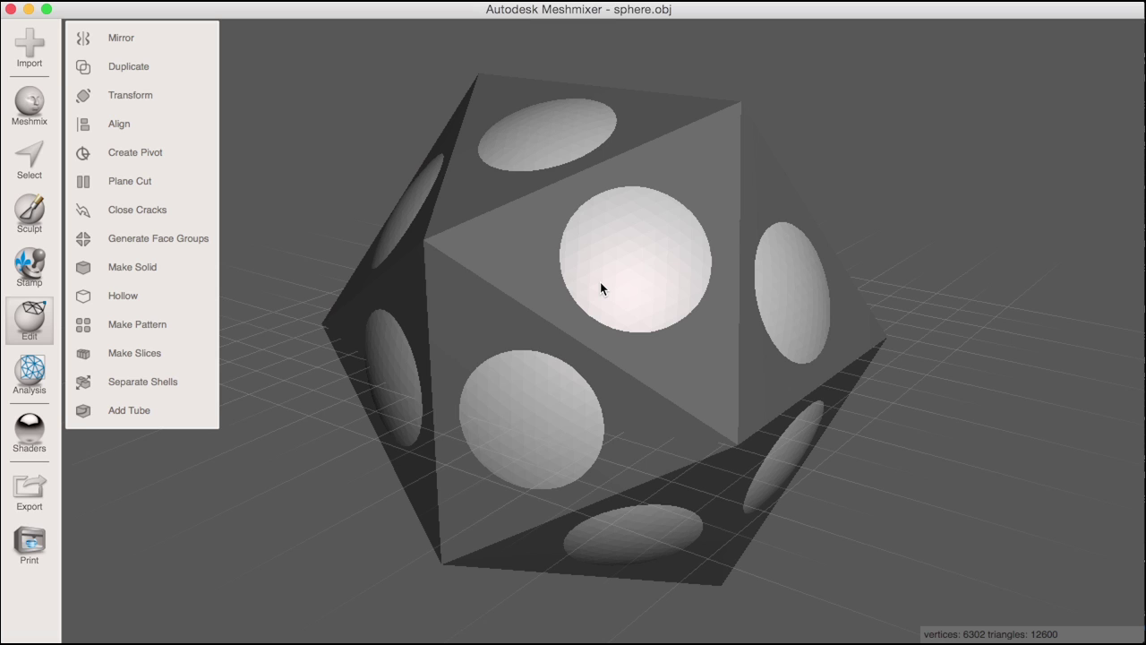
Pick the icosahedron, select all its faces with Cmd+A, and show the wireframe.
{"action": "left_click", "coordinate": [556, 317]}
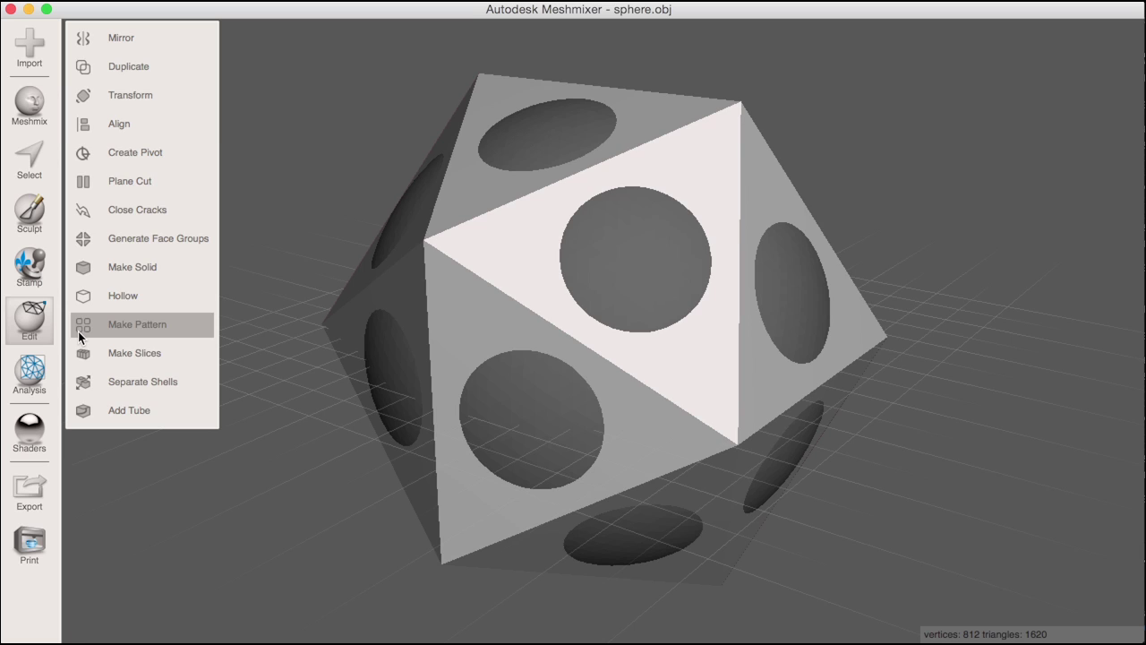
{"action": "key", "text": "super+a"}
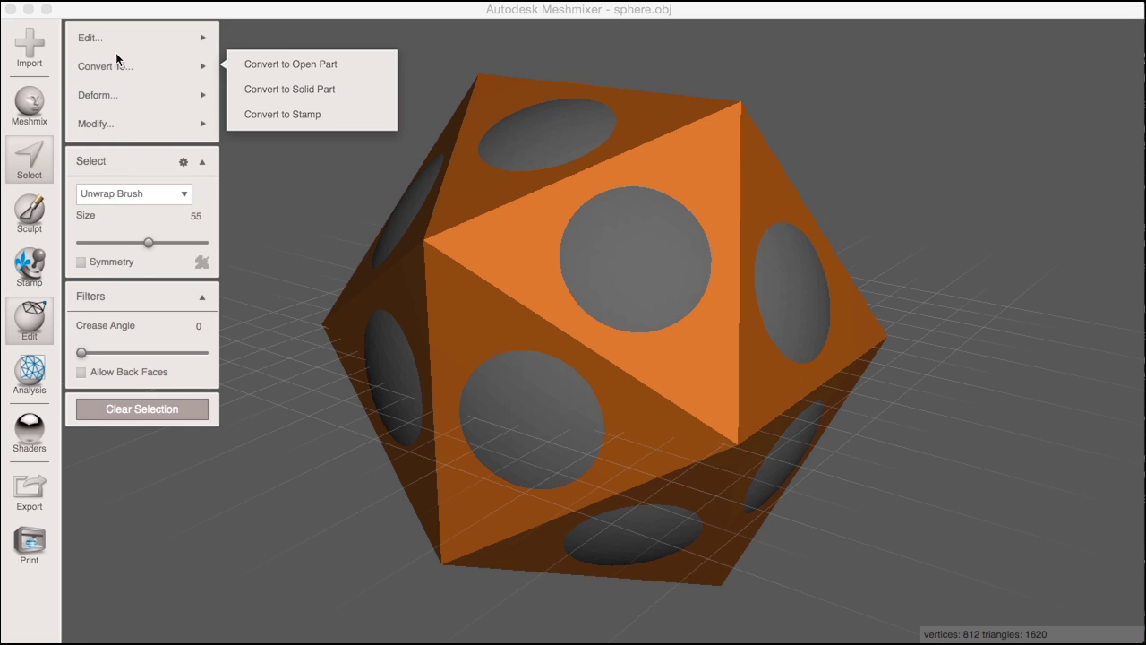
{"action": "mouse_move", "coordinate": [99, 124]}
{"action": "mouse_move", "coordinate": [154, 93]}
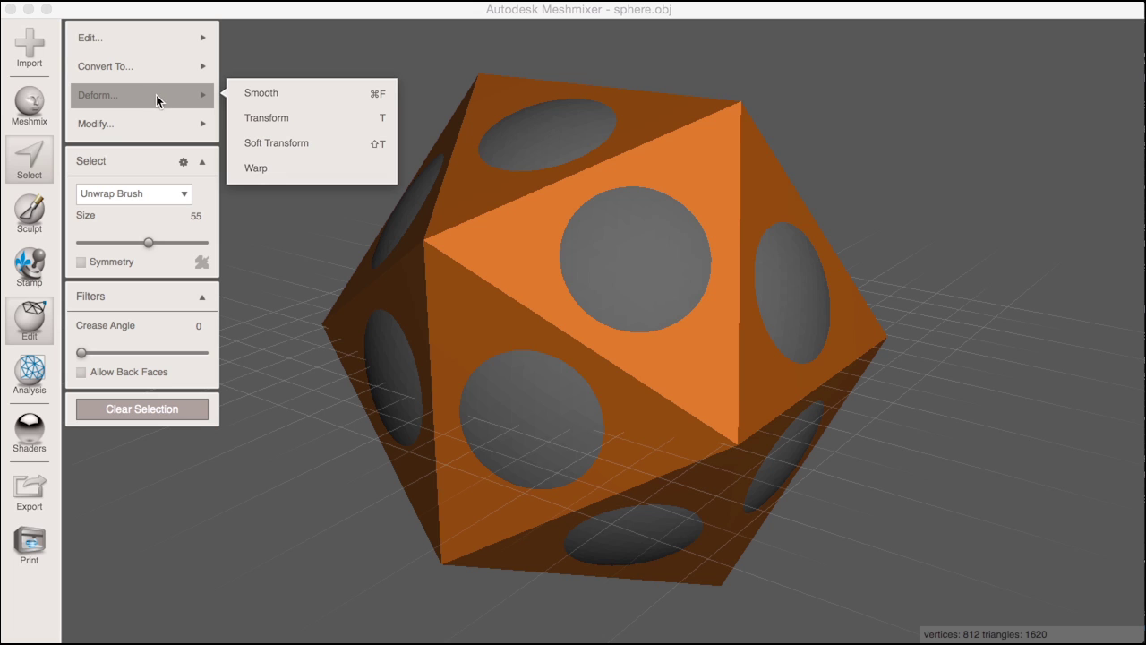
{"action": "key", "text": "w"}
{"action": "mouse_move", "coordinate": [144, 66]}
{"action": "mouse_move", "coordinate": [143, 37]}
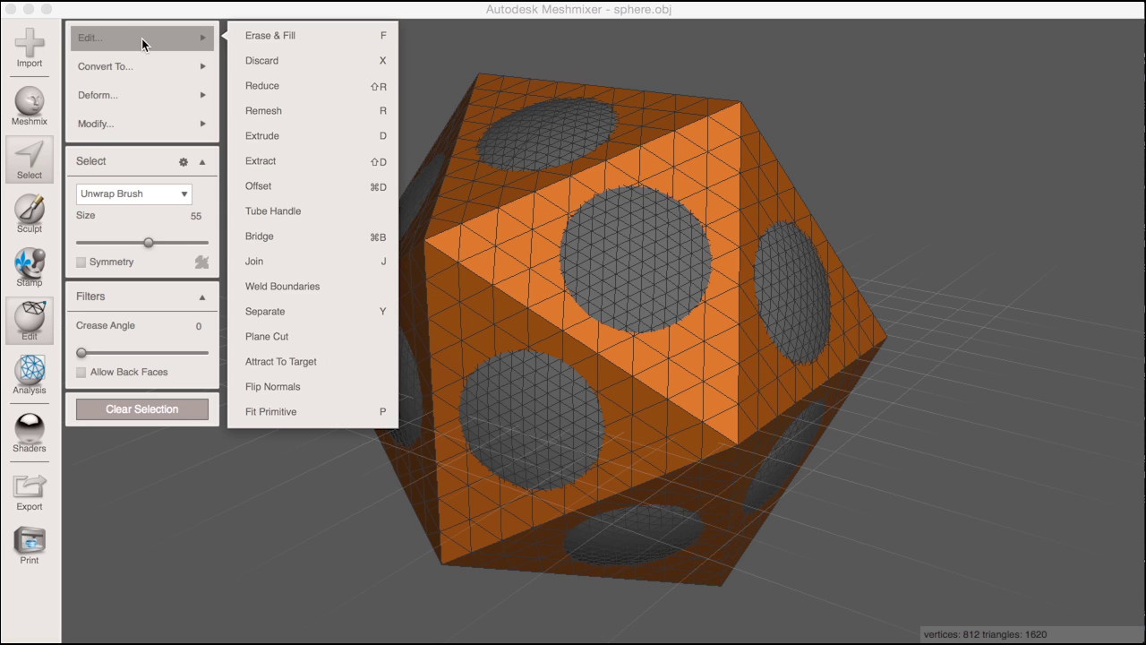
Remesh the selection with Linear Subdivision at 50% density, reaching 8803 vertices.
{"action": "left_click", "coordinate": [310, 114]}
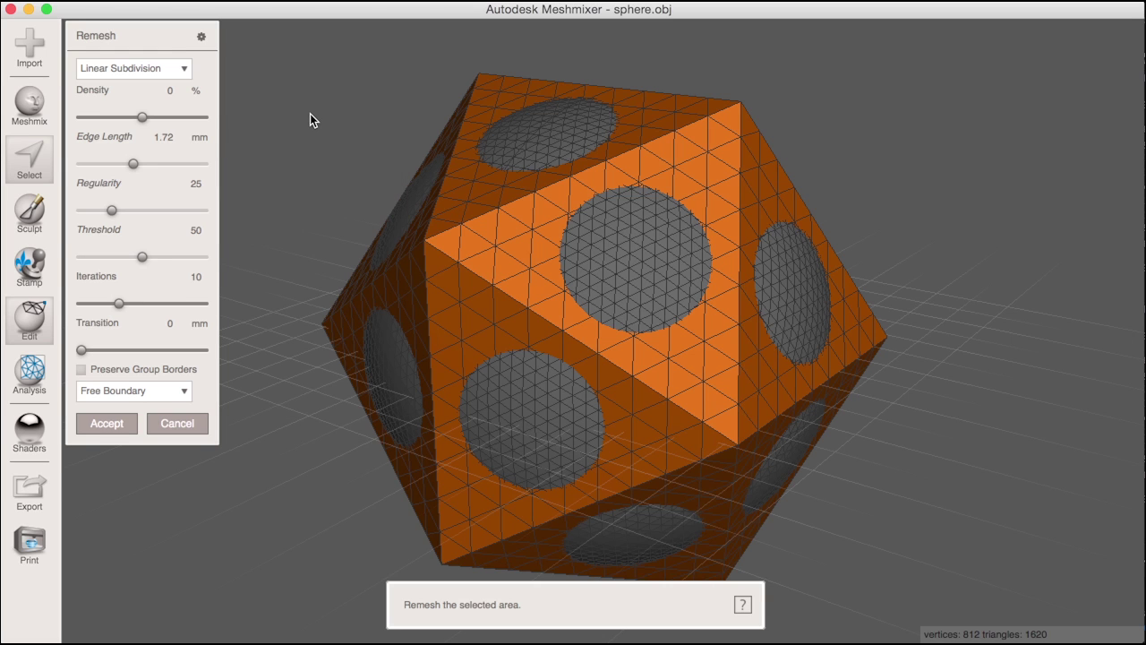
{"action": "left_click", "coordinate": [179, 70]}
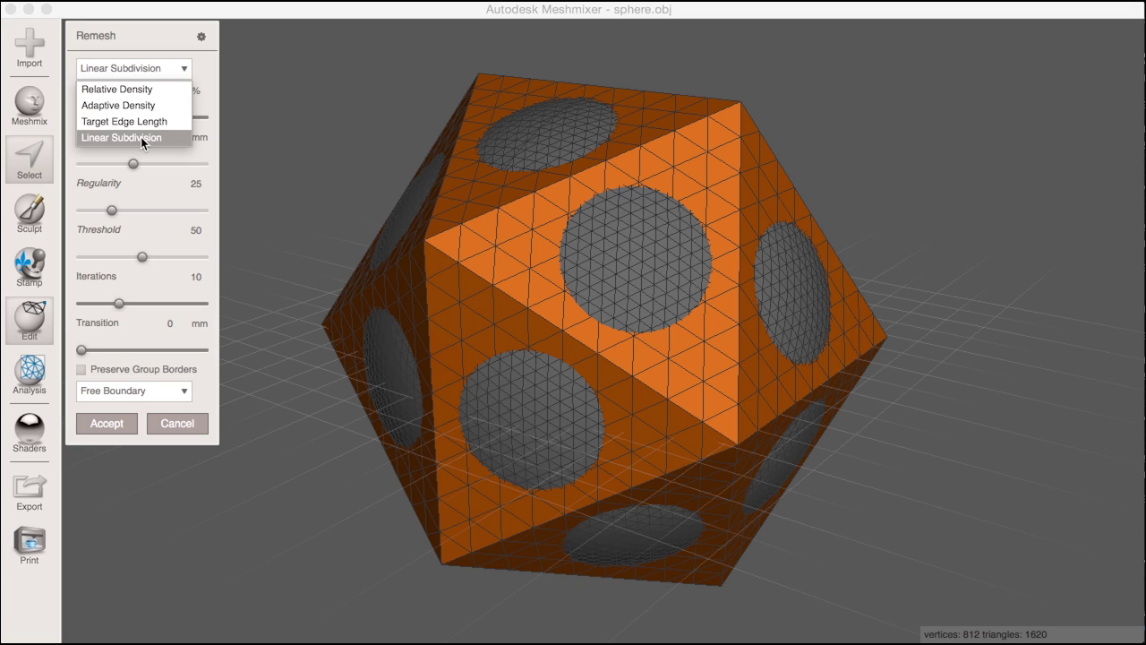
{"action": "left_click", "coordinate": [213, 70]}
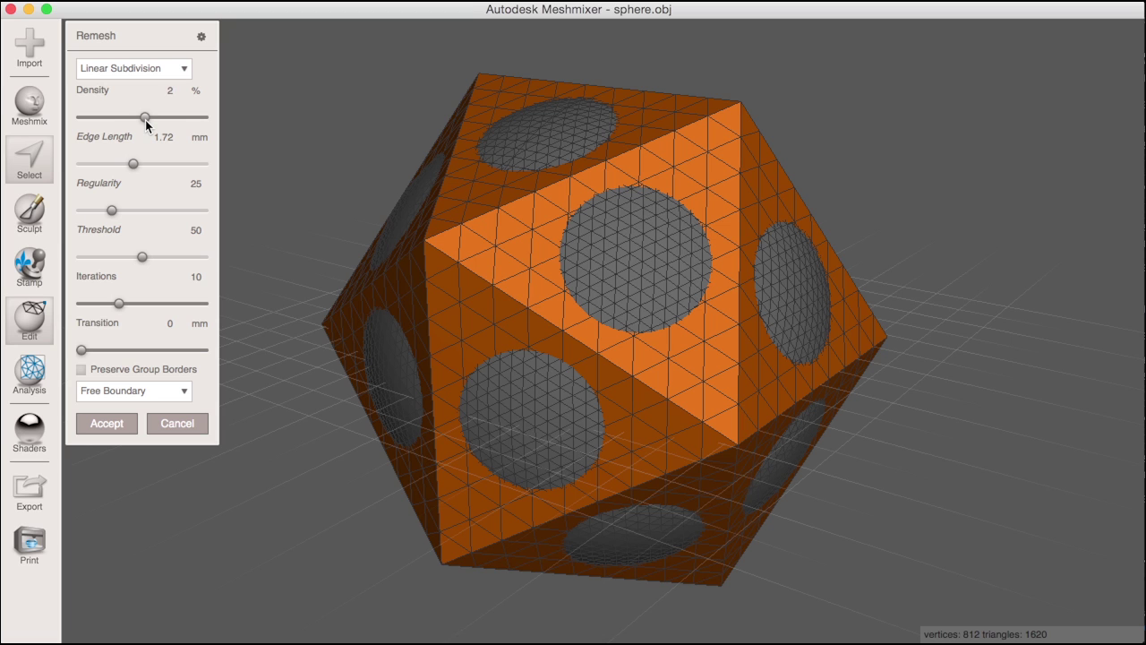
{"action": "left_click_drag", "start_coordinate": [148, 120], "coordinate": [173, 119]}
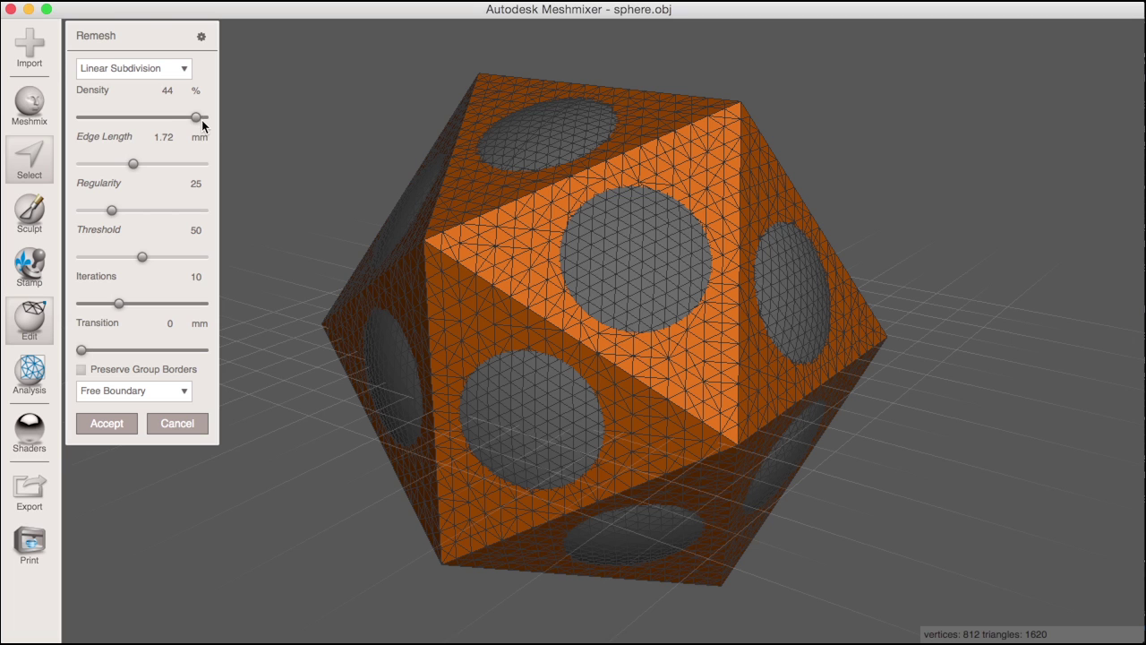
{"action": "left_click_drag", "start_coordinate": [201, 120], "coordinate": [212, 122]}
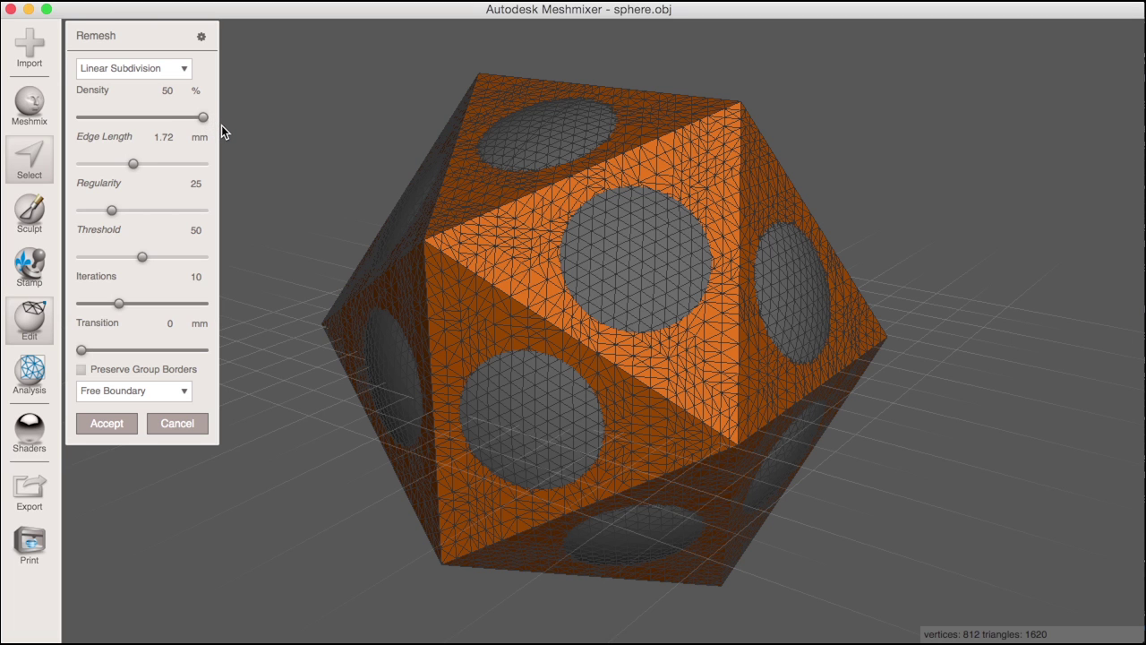
{"action": "key", "text": "w"}
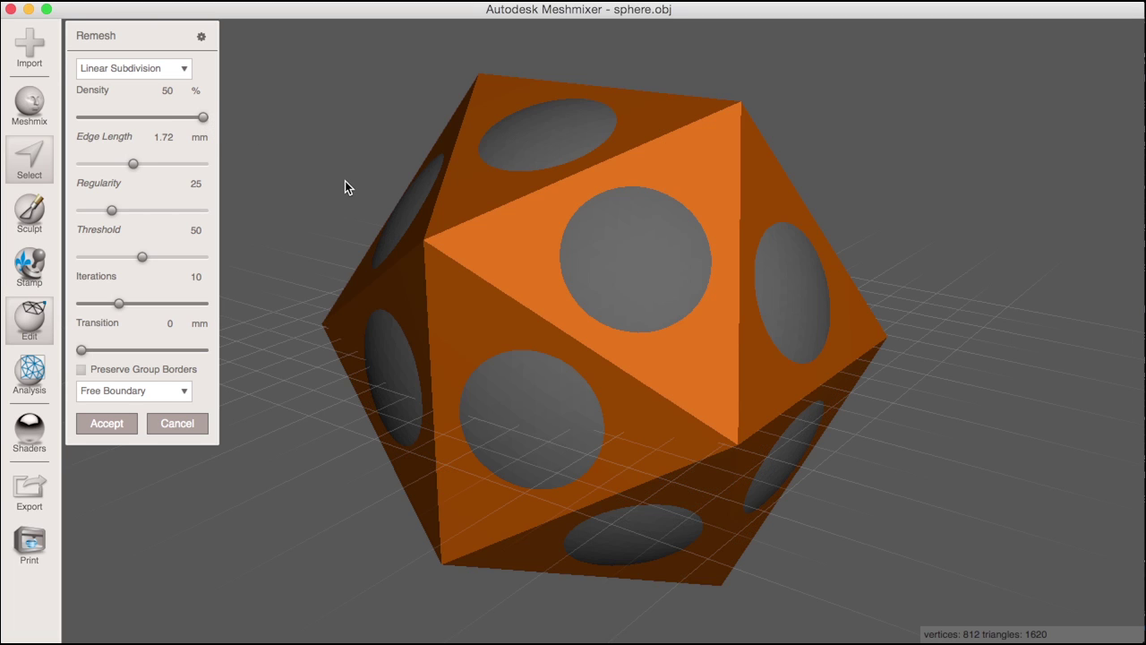
{"action": "key", "text": "w"}
{"action": "key", "text": "w"}
{"action": "key", "text": "w"}
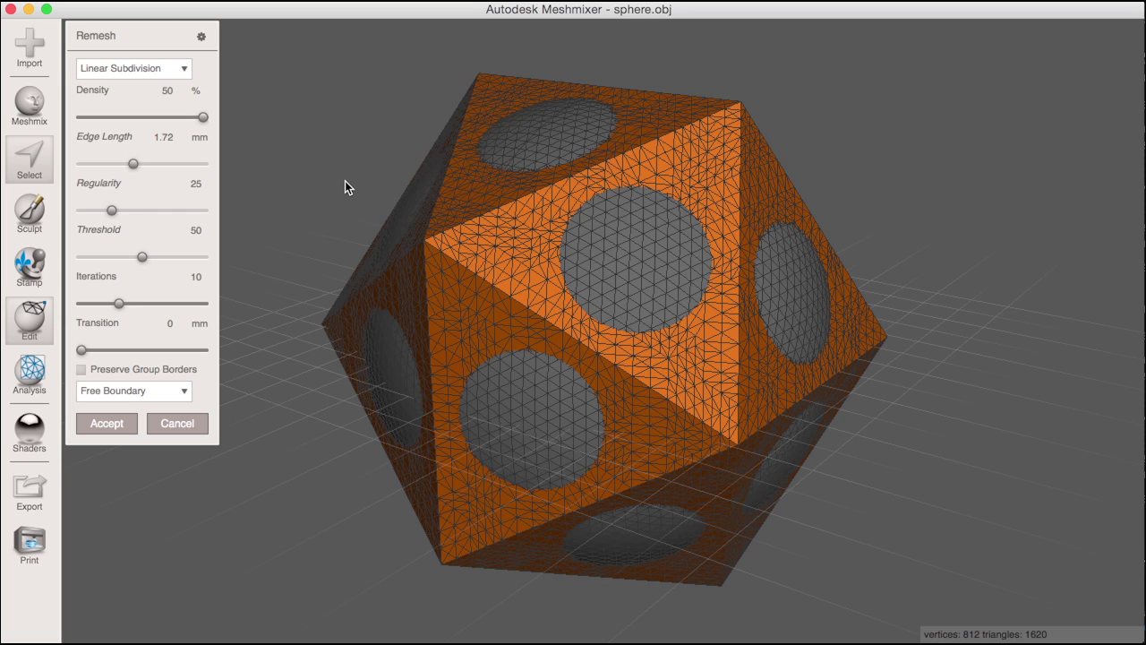
{"action": "left_click", "coordinate": [109, 424]}
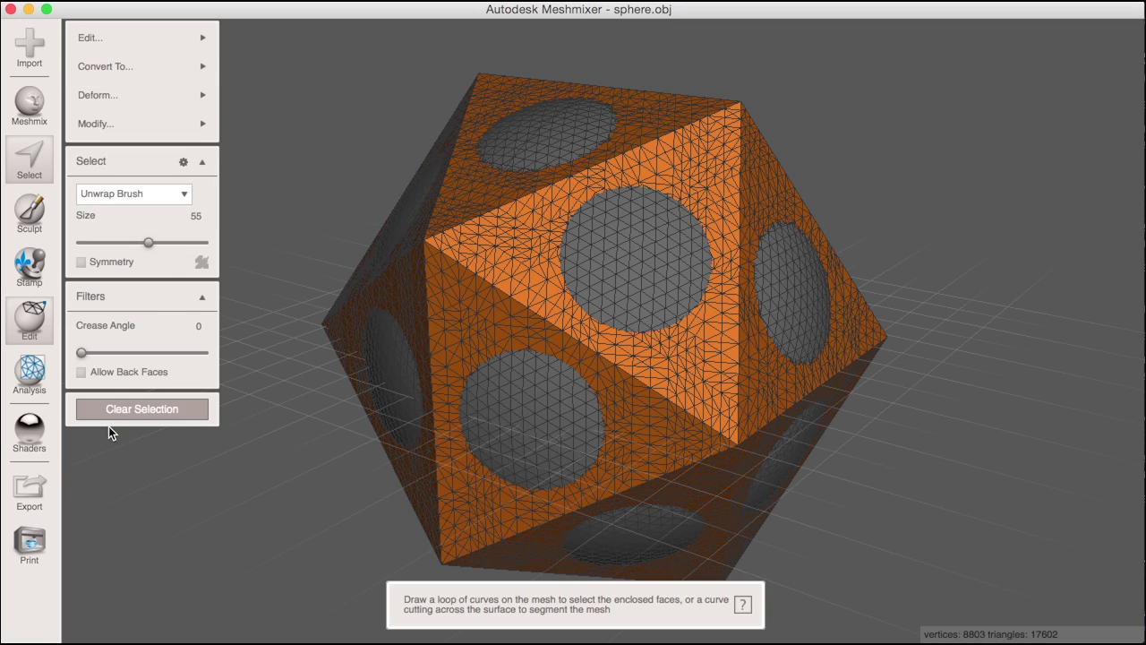
{"action": "mouse_move", "coordinate": [170, 40]}
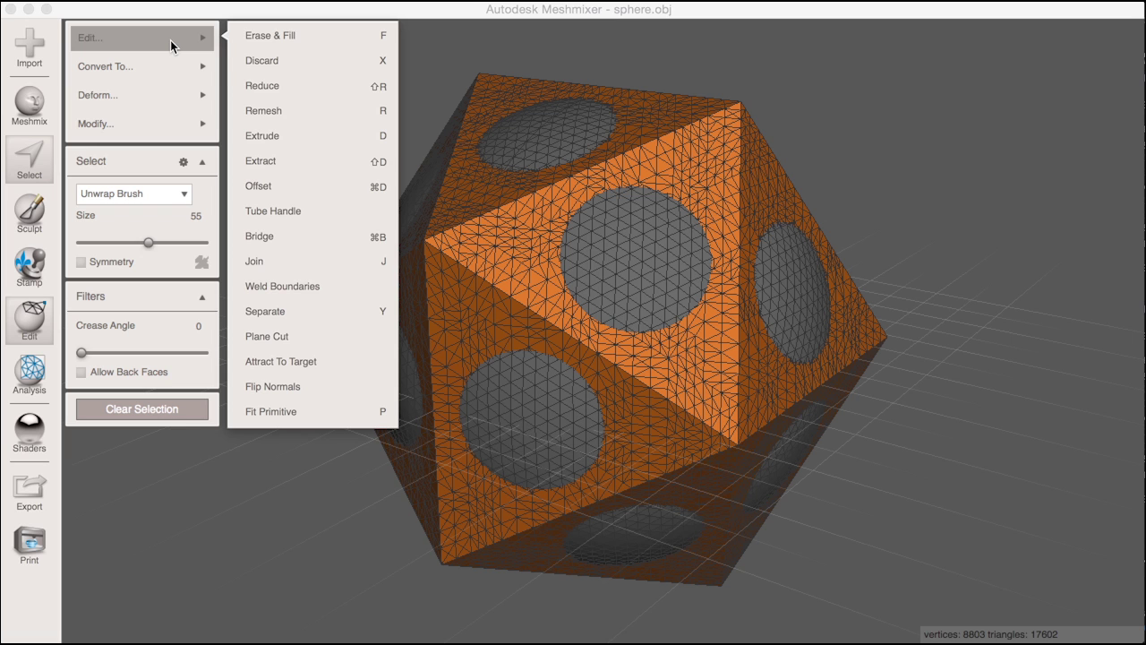
Apply a second remesh pass to reach 77,762 vertices, hide the wireframe, and orbit to inspect.
{"action": "left_click", "coordinate": [282, 110]}
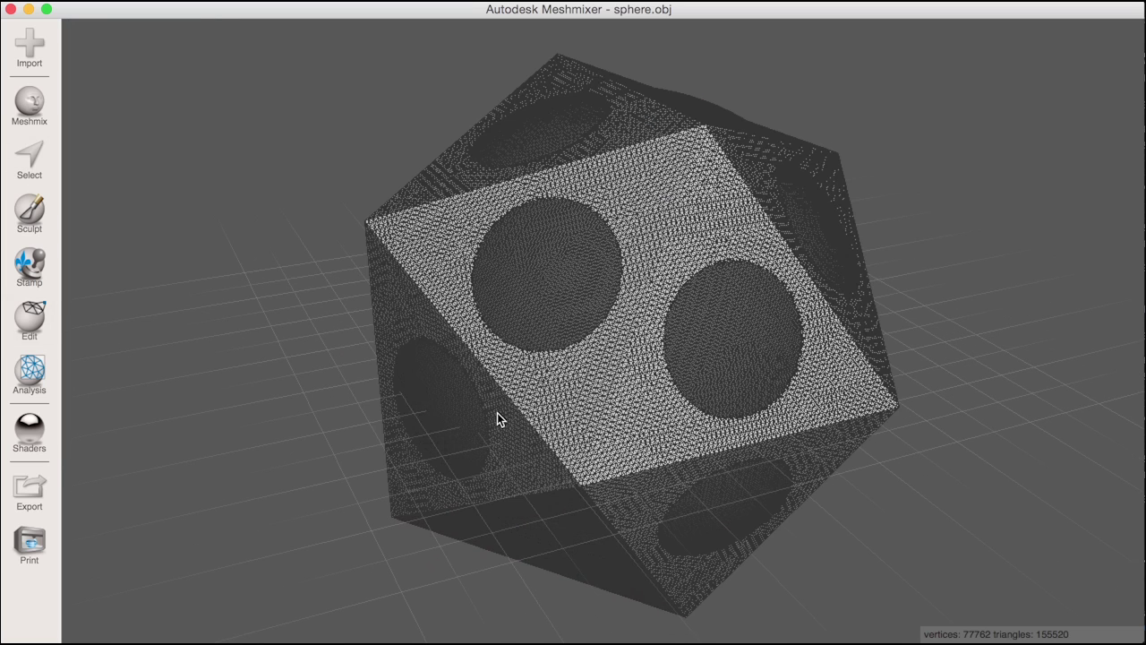
{"action": "key", "text": "w"}
{"action": "right_click_drag", "start_coordinate": [497, 413], "coordinate": [526, 404]}
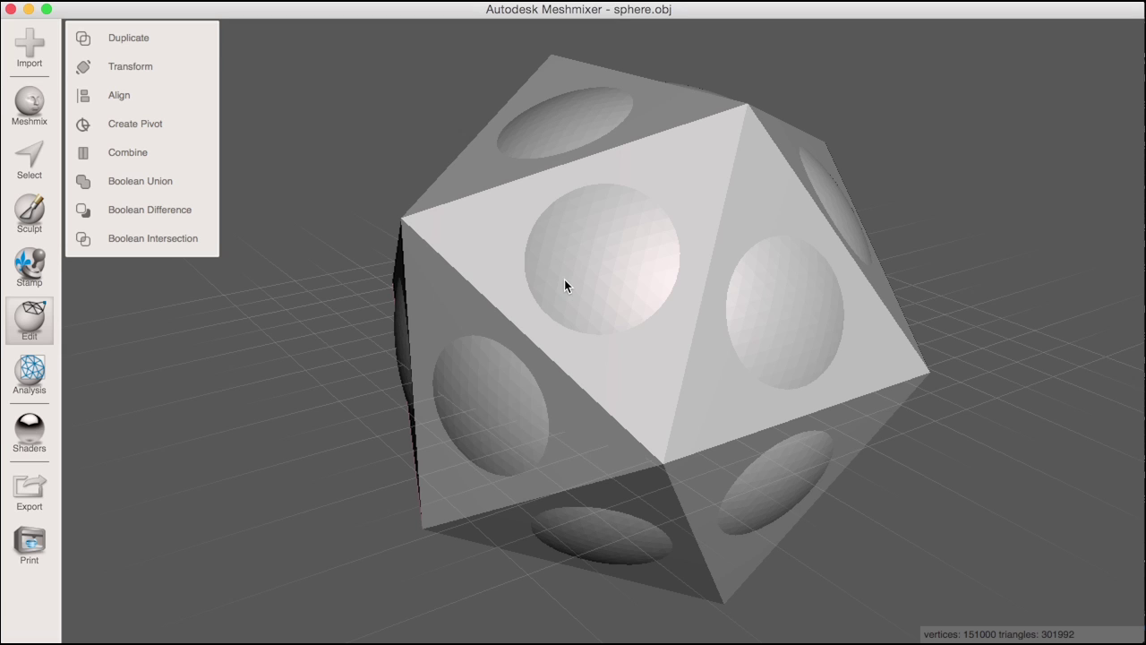
Apply and accept a Boolean Difference subtracting the sphere from the icosahedron.
{"action": "left_click", "coordinate": [161, 214]}
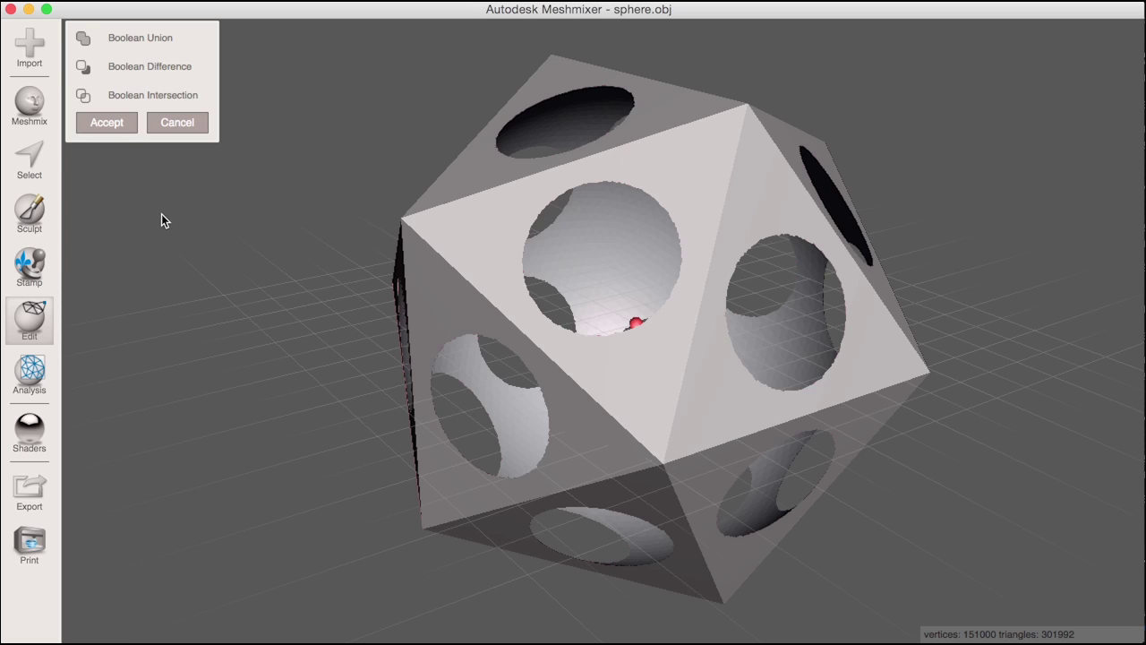
{"action": "left_click", "coordinate": [105, 125]}
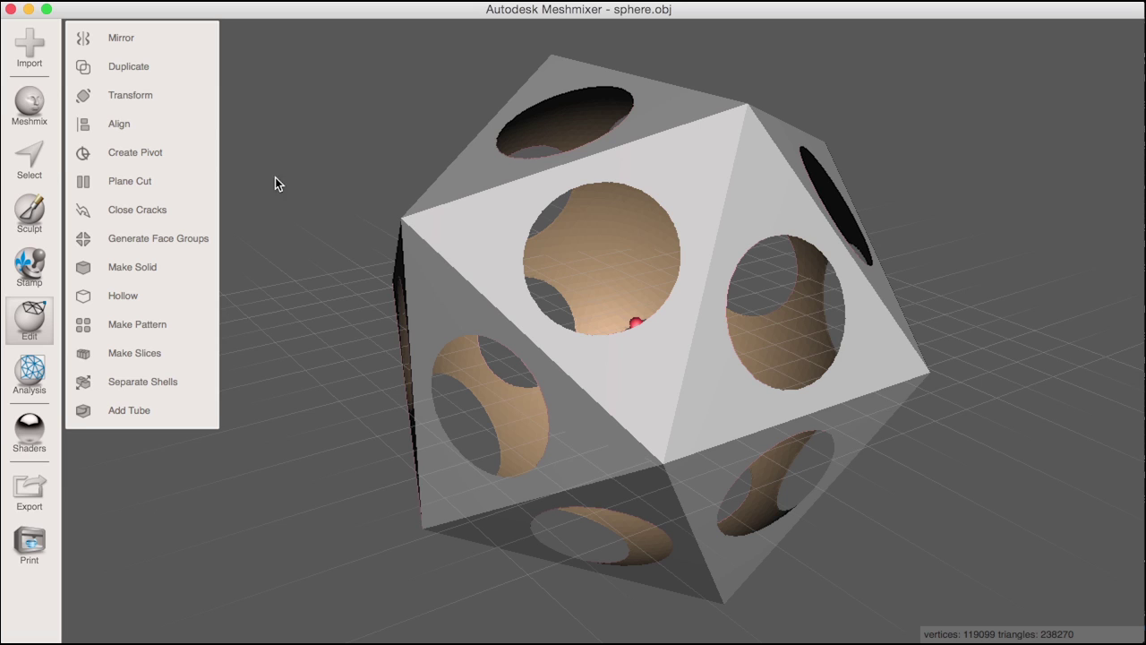
{"action": "right_click_drag", "start_coordinate": [869, 349], "coordinate": [597, 251]}
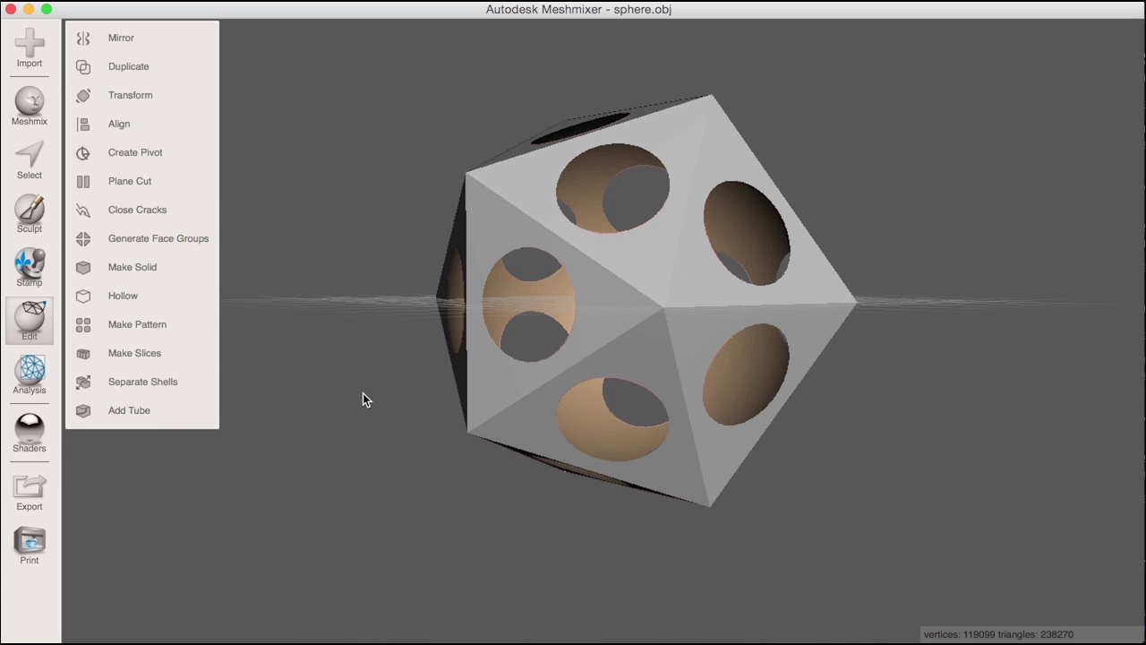